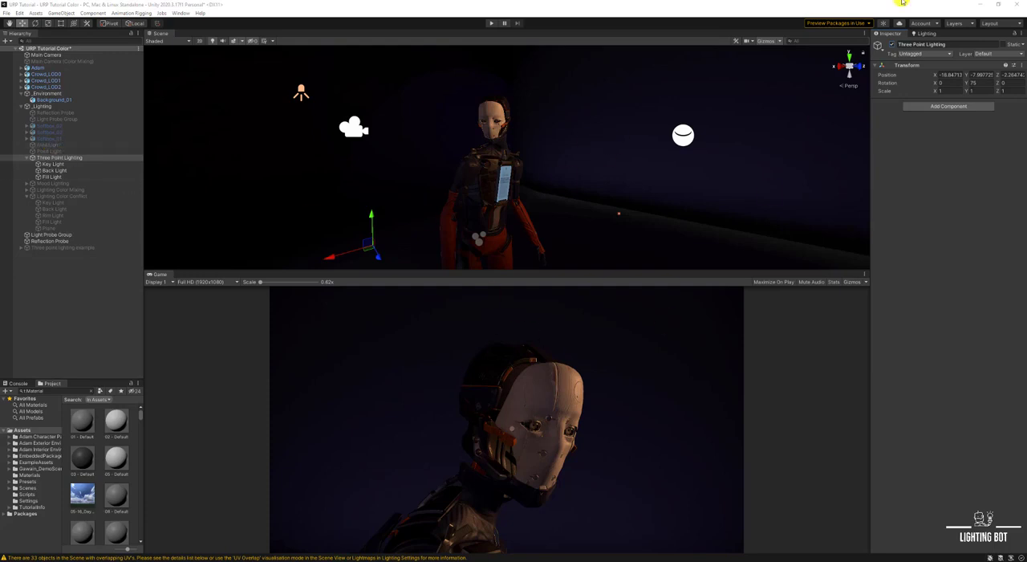
- Turn off the Three Point Lighting rig and enable the Mood Lighting rig
{"action": "left_click", "coordinate": [891, 44]}
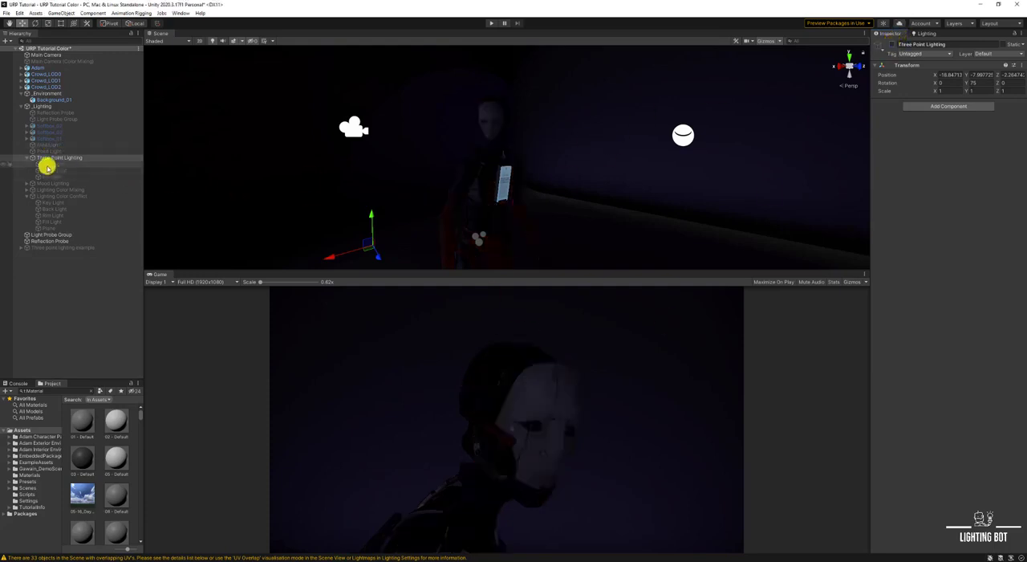
{"action": "left_click", "coordinate": [27, 157]}
{"action": "left_click", "coordinate": [64, 164]}
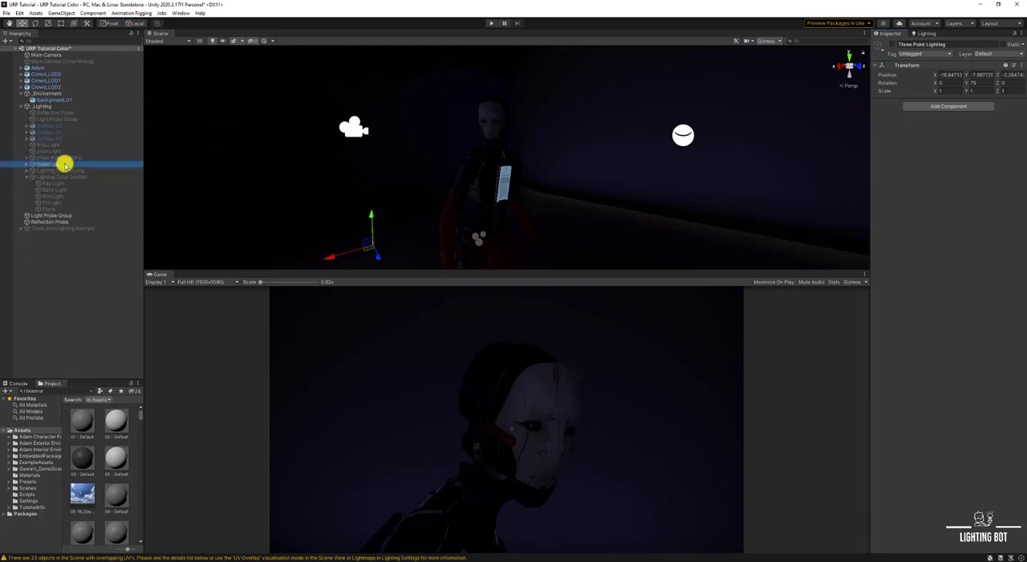
{"action": "left_click", "coordinate": [891, 44]}
{"action": "type", "text": "Mood"}
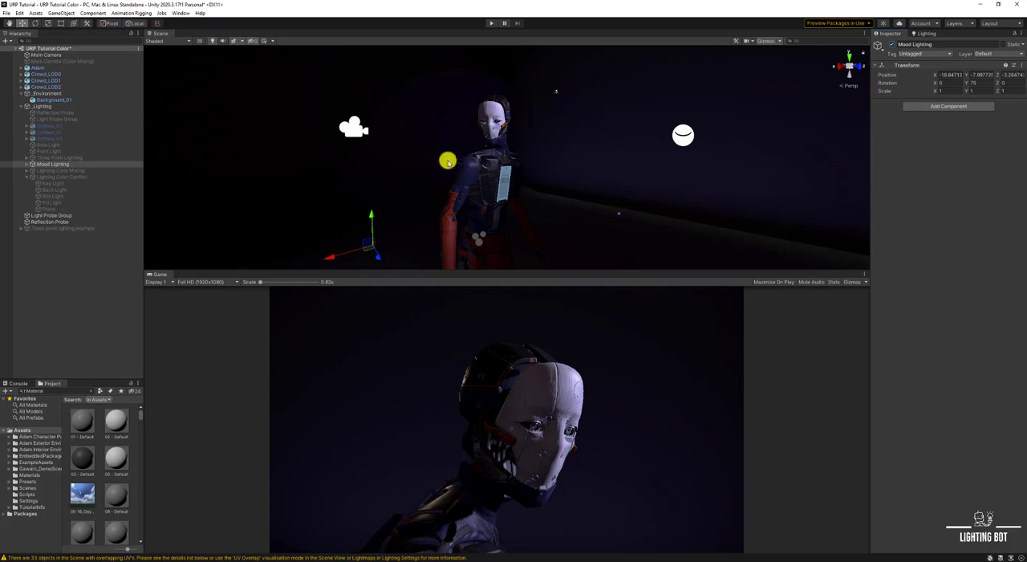
- Expand Mood Lighting and review its Back, Rim, Fill and Key lights, ending on Back Light
{"action": "left_click", "coordinate": [23, 163]}
{"action": "left_click", "coordinate": [28, 164]}
{"action": "left_click", "coordinate": [72, 177]}
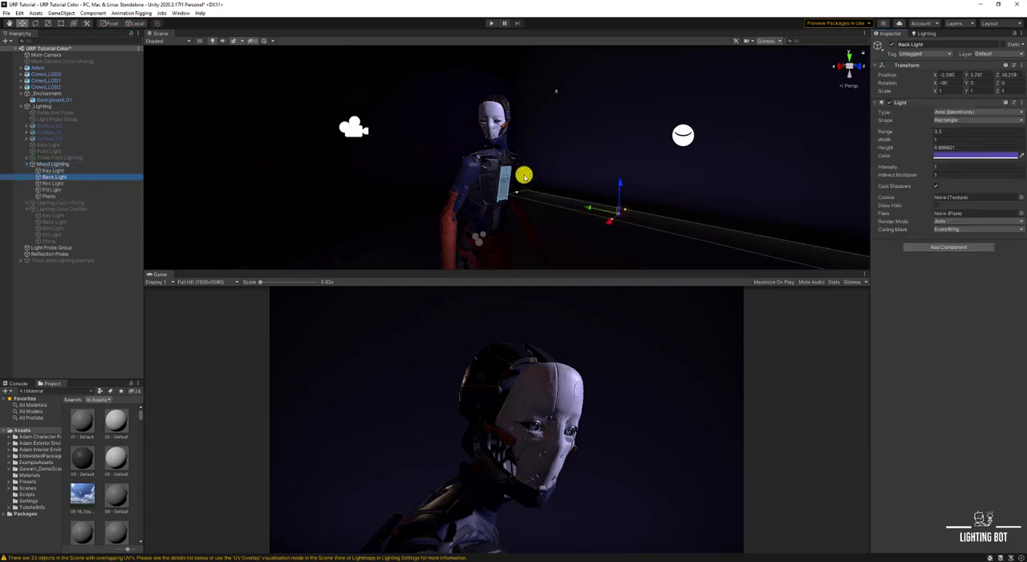
{"action": "left_click", "coordinate": [44, 184]}
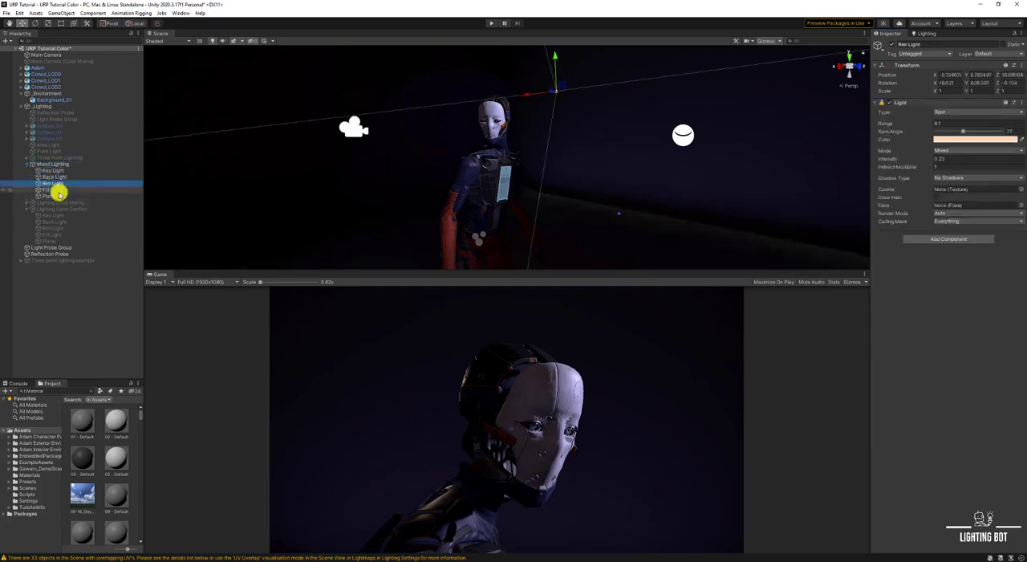
{"action": "left_click", "coordinate": [58, 190]}
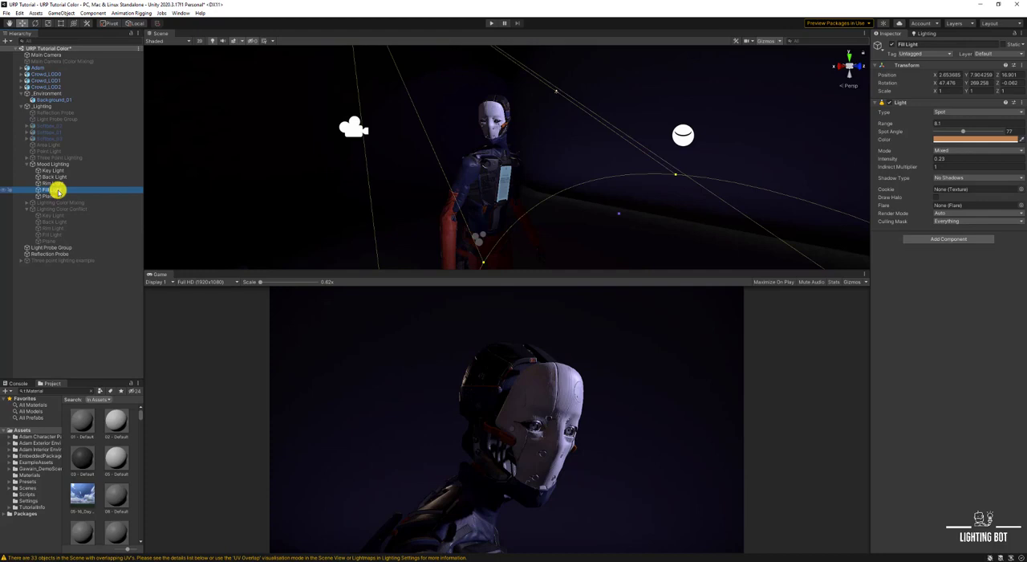
{"action": "left_click", "coordinate": [54, 184]}
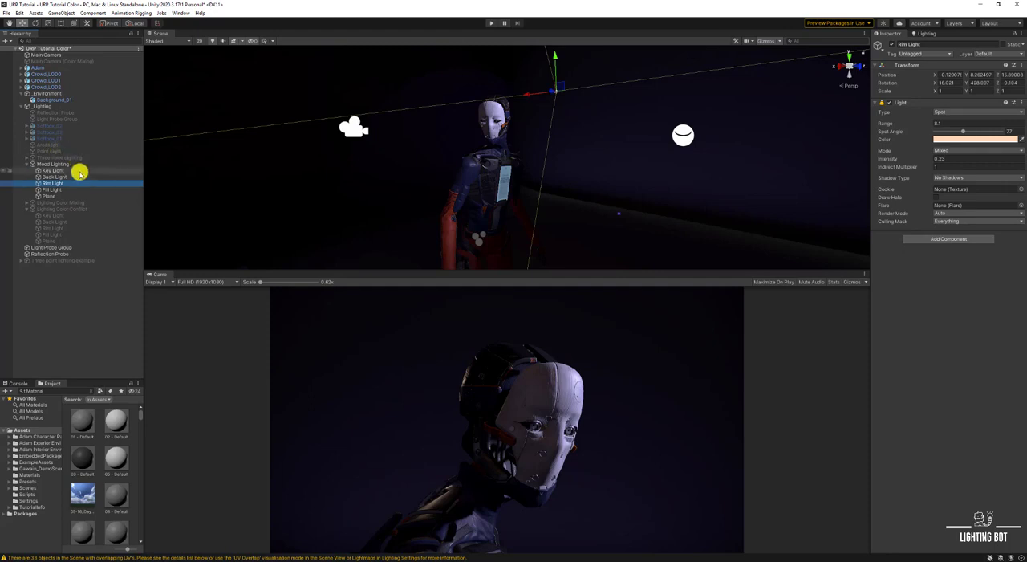
{"action": "left_click", "coordinate": [81, 171]}
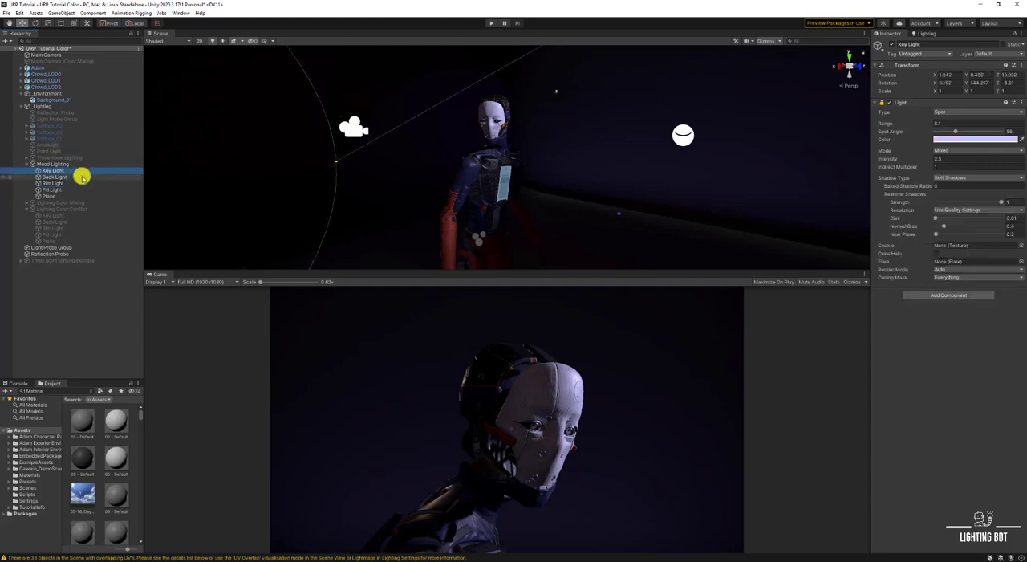
{"action": "left_click", "coordinate": [81, 177]}
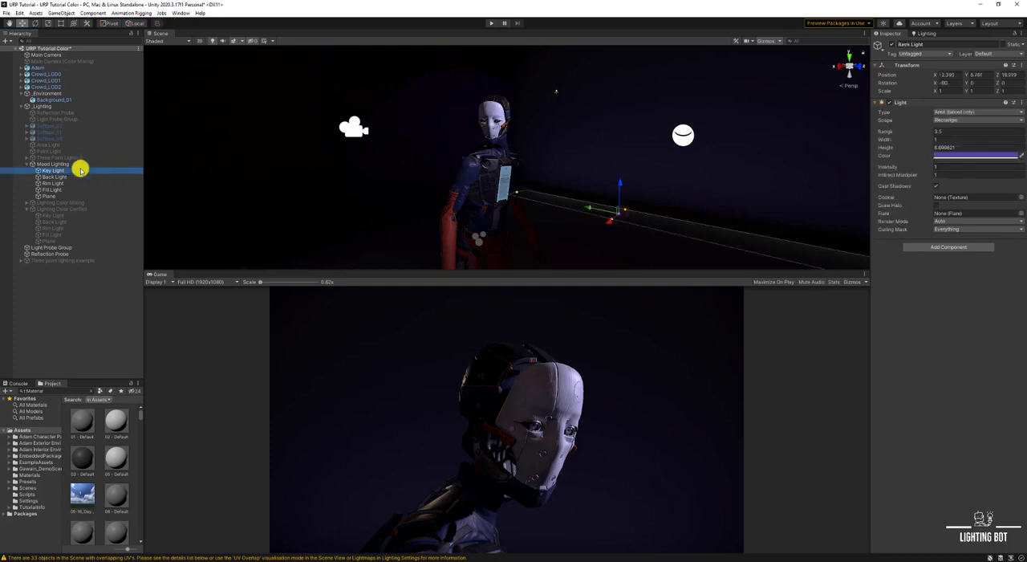
{"action": "left_click", "coordinate": [80, 171]}
{"action": "left_click", "coordinate": [79, 177]}
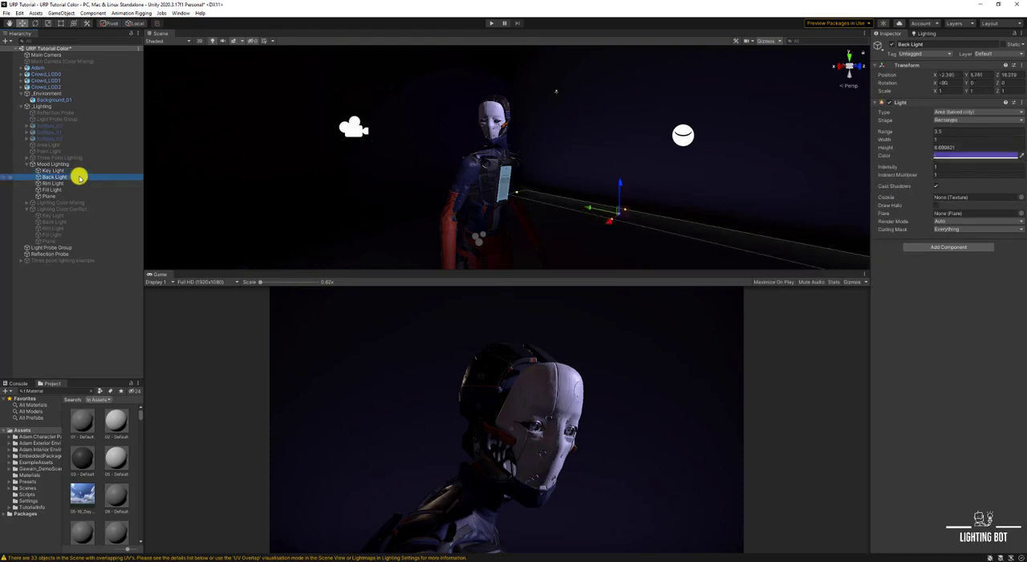
{"action": "left_click", "coordinate": [971, 155]}
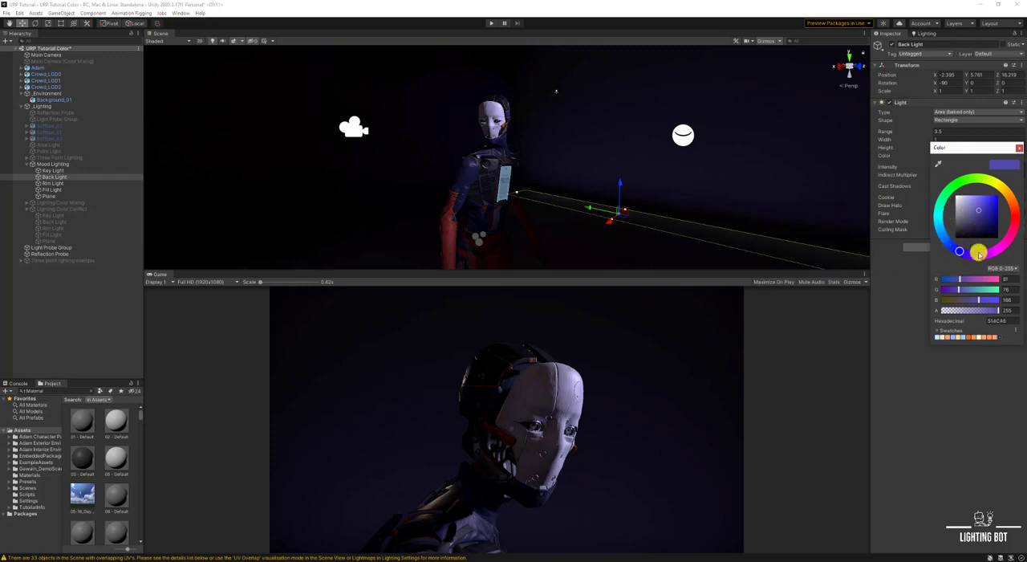
{"action": "left_click", "coordinate": [82, 170]}
{"action": "left_click", "coordinate": [950, 139]}
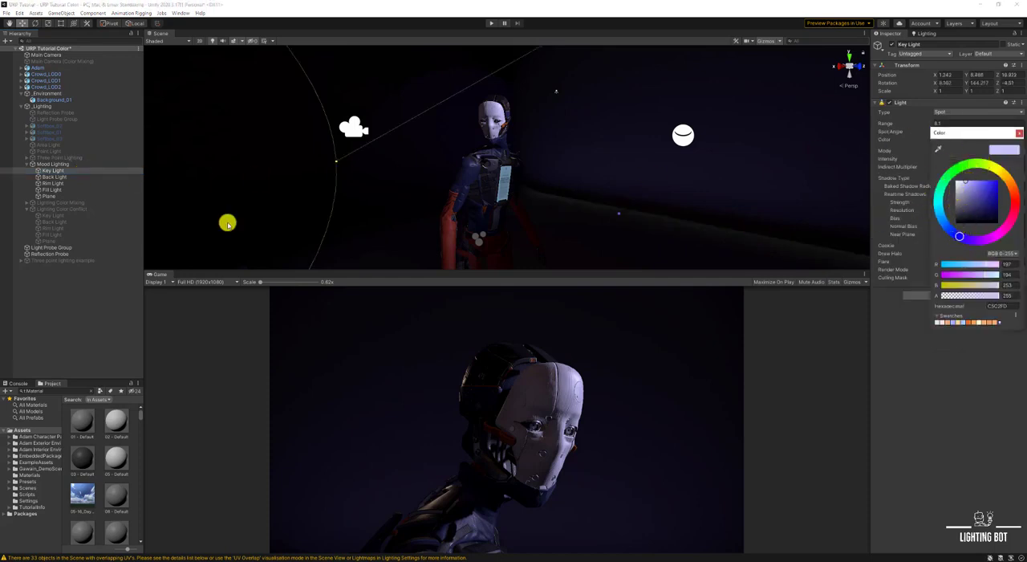
{"action": "left_click", "coordinate": [69, 183]}
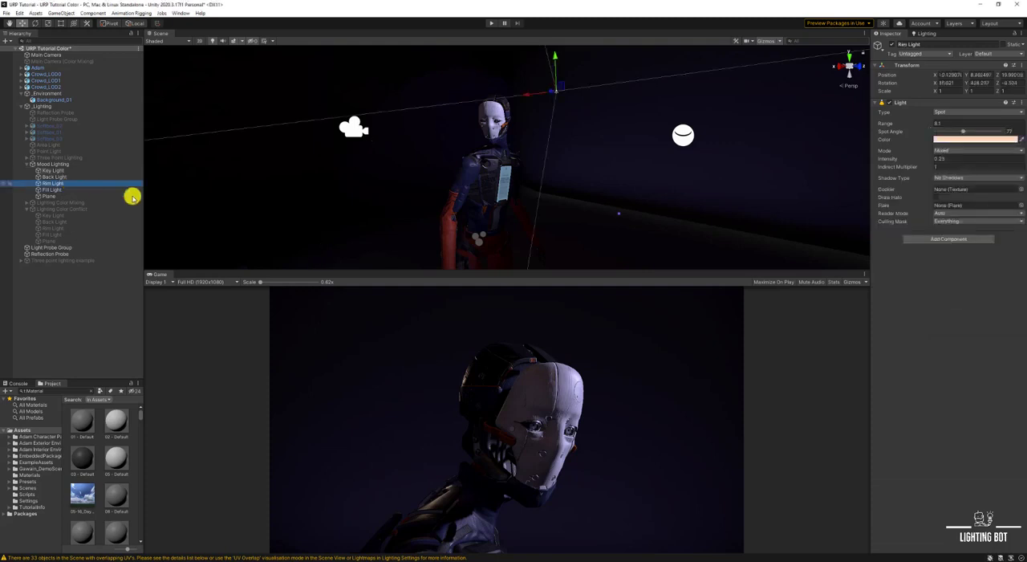
{"action": "left_click", "coordinate": [970, 141]}
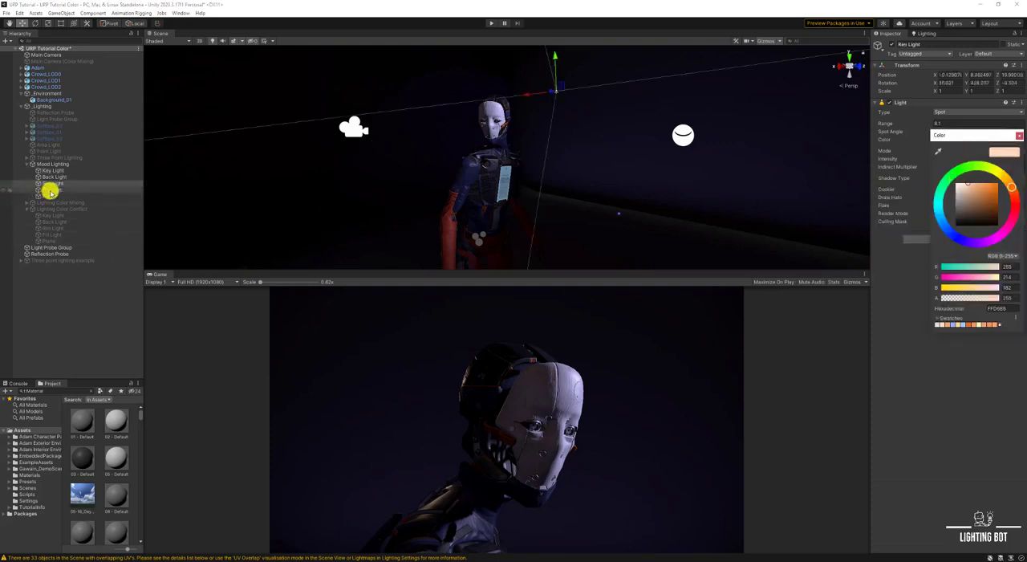
{"action": "left_click", "coordinate": [48, 189]}
{"action": "left_click", "coordinate": [936, 140]}
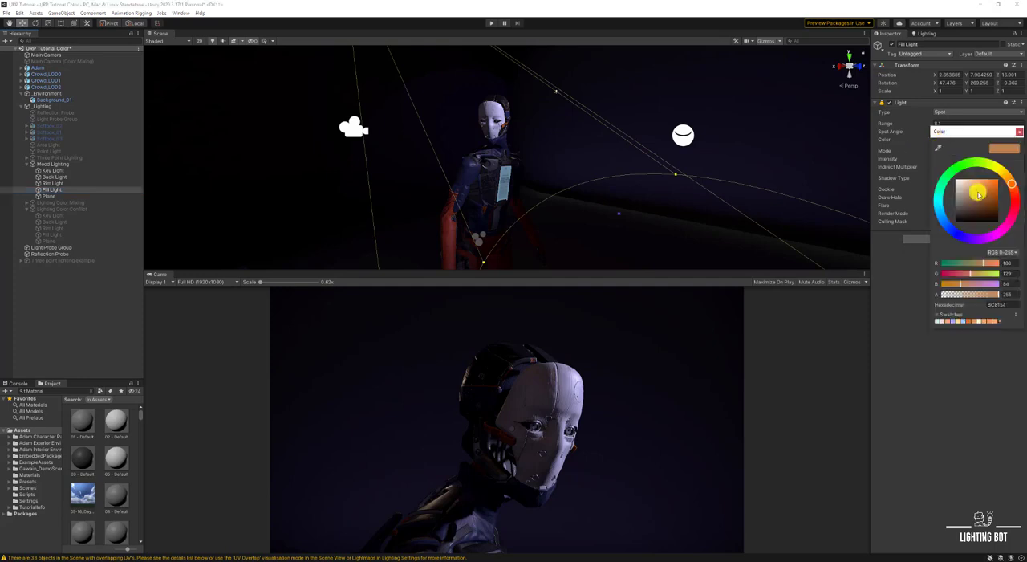
- Hide the Hue/Saturation 1 grayscale adjustment to reveal the circles' original colours
{"action": "left_click", "coordinate": [945, 393]}
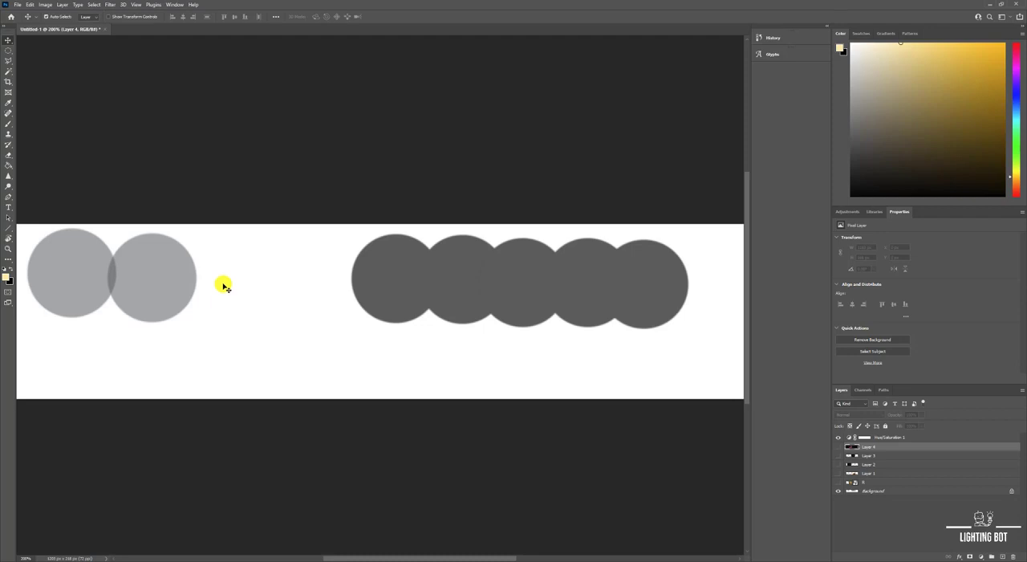
{"action": "left_click", "coordinate": [839, 437]}
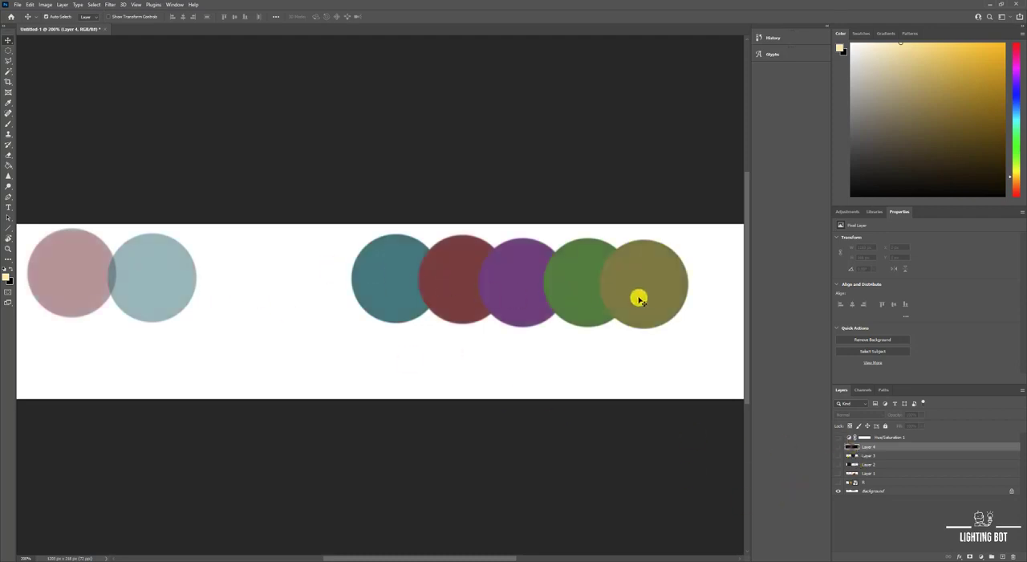
{"action": "left_click", "coordinate": [6, 278]}
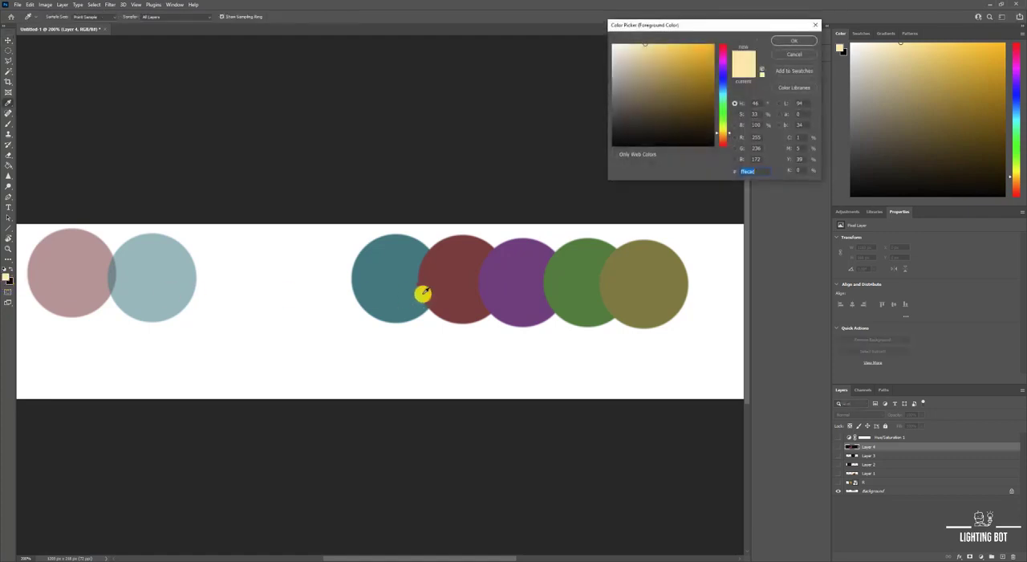
- Sample the teal, red, purple, green and olive circles with the Color Picker eyedropper
{"action": "left_click", "coordinate": [400, 281]}
{"action": "left_click", "coordinate": [452, 280]}
{"action": "left_click", "coordinate": [503, 283]}
{"action": "left_click", "coordinate": [576, 284]}
{"action": "left_click", "coordinate": [648, 271]}
{"action": "left_click", "coordinate": [569, 286]}
{"action": "left_click", "coordinate": [507, 283]}
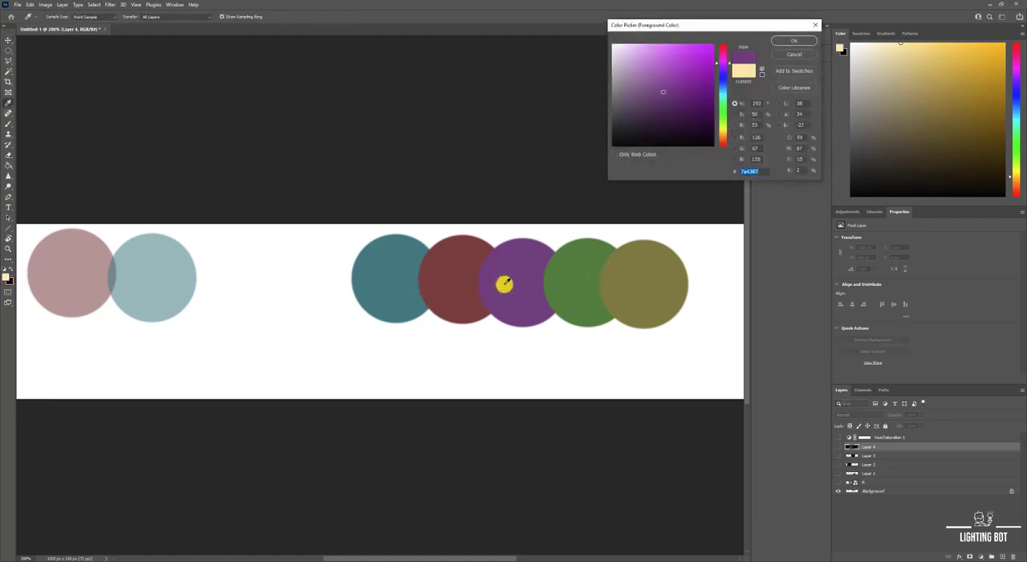
{"action": "left_click", "coordinate": [449, 282]}
{"action": "left_click", "coordinate": [382, 292]}
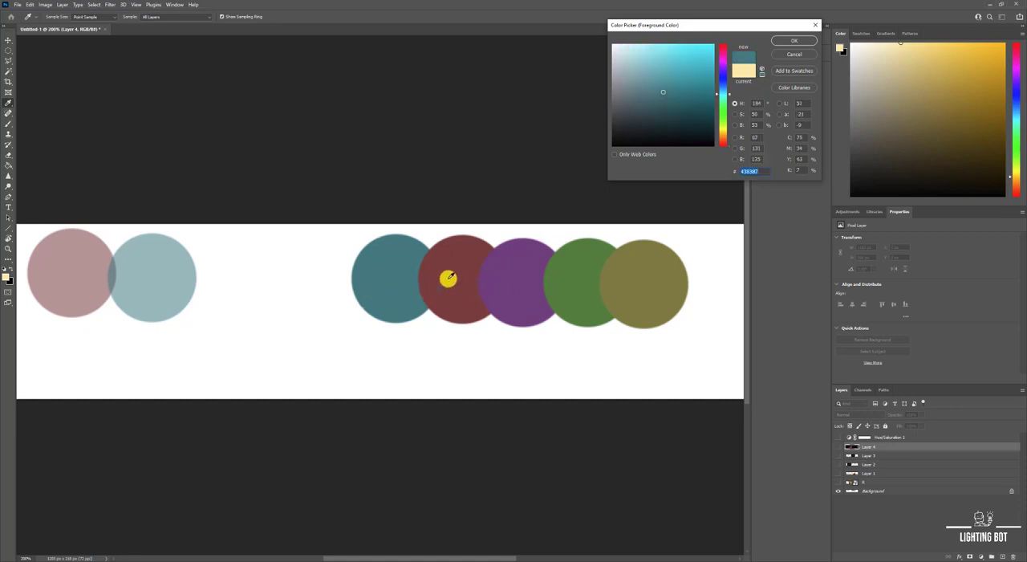
{"action": "left_click", "coordinate": [451, 281]}
{"action": "left_click", "coordinate": [526, 275]}
{"action": "left_click", "coordinate": [576, 288]}
{"action": "left_click", "coordinate": [630, 287]}
- Cancel the Color Picker, return to the Move tool, and re-enable the grayscale adjustment
{"action": "left_click", "coordinate": [792, 54]}
{"action": "key", "text": "v"}
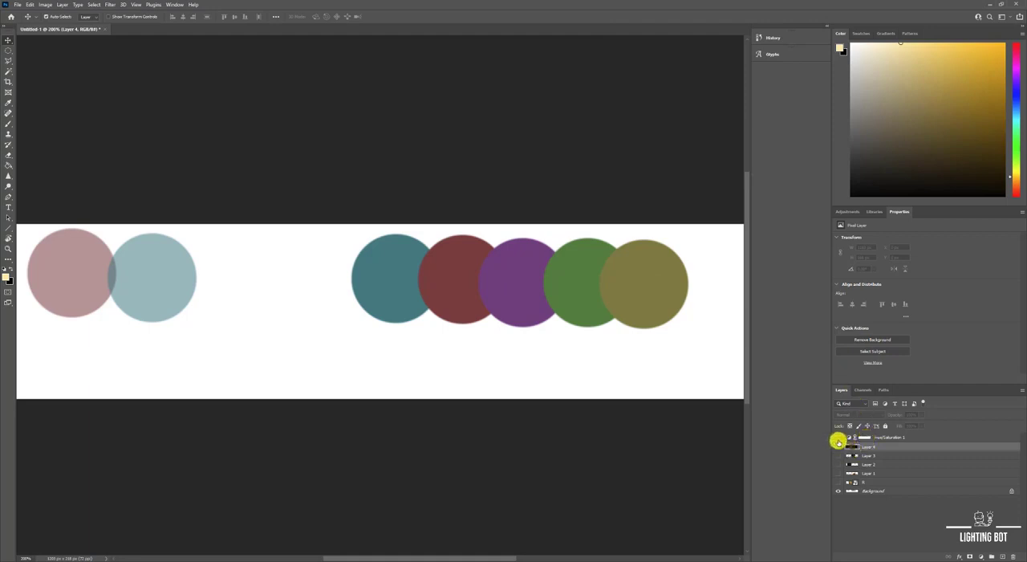
{"action": "left_click", "coordinate": [838, 437]}
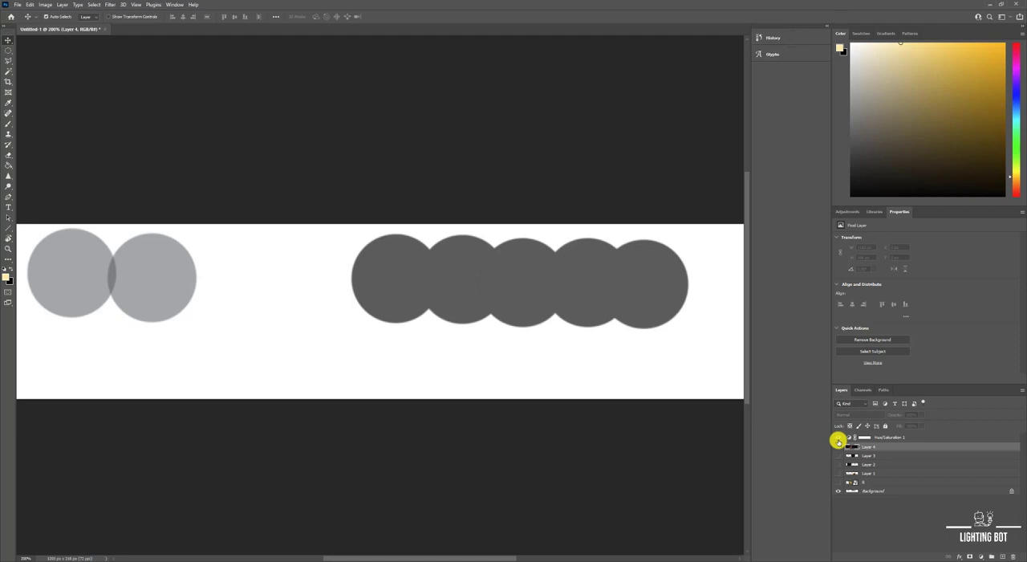
- Hide the grayscale adjustment and show the tree photo, Background and skin-tone circle layers
{"action": "left_click", "coordinate": [838, 437]}
{"action": "left_click", "coordinate": [839, 483]}
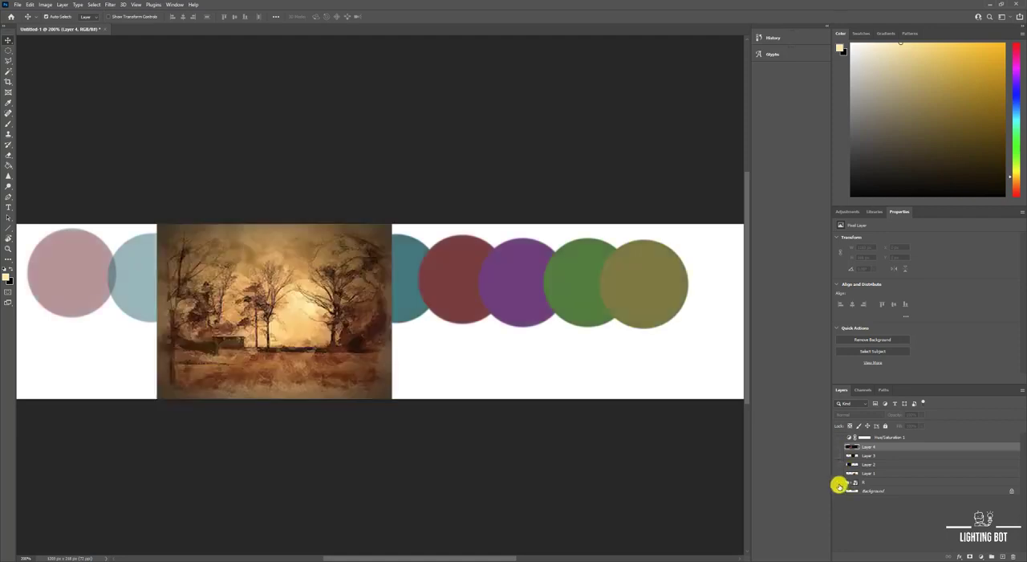
{"action": "left_click", "coordinate": [838, 491]}
{"action": "left_click", "coordinate": [838, 473]}
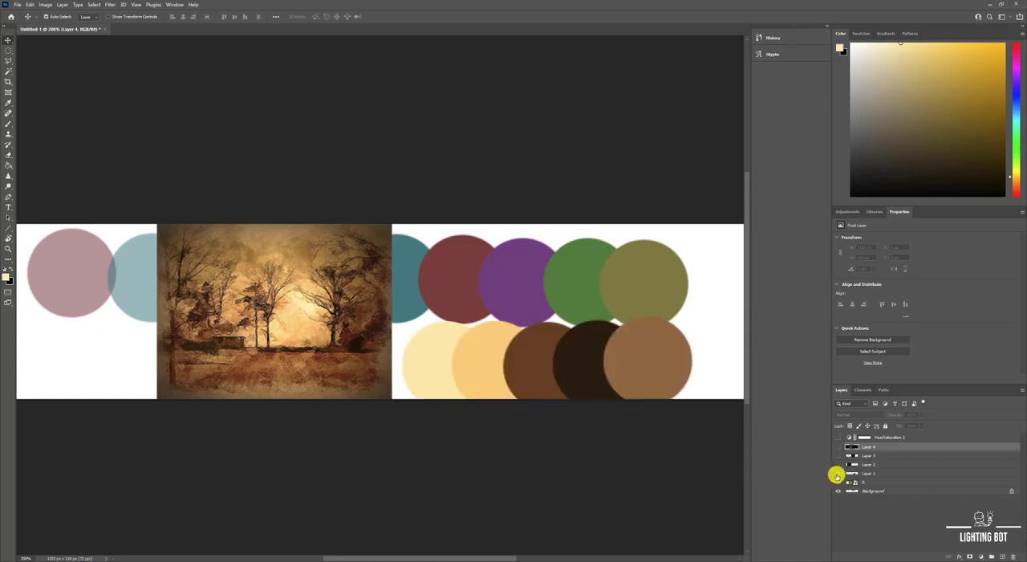
- Sample the light orange, brown and dark brown circles with the Color Picker eyedropper
{"action": "left_click", "coordinate": [7, 276]}
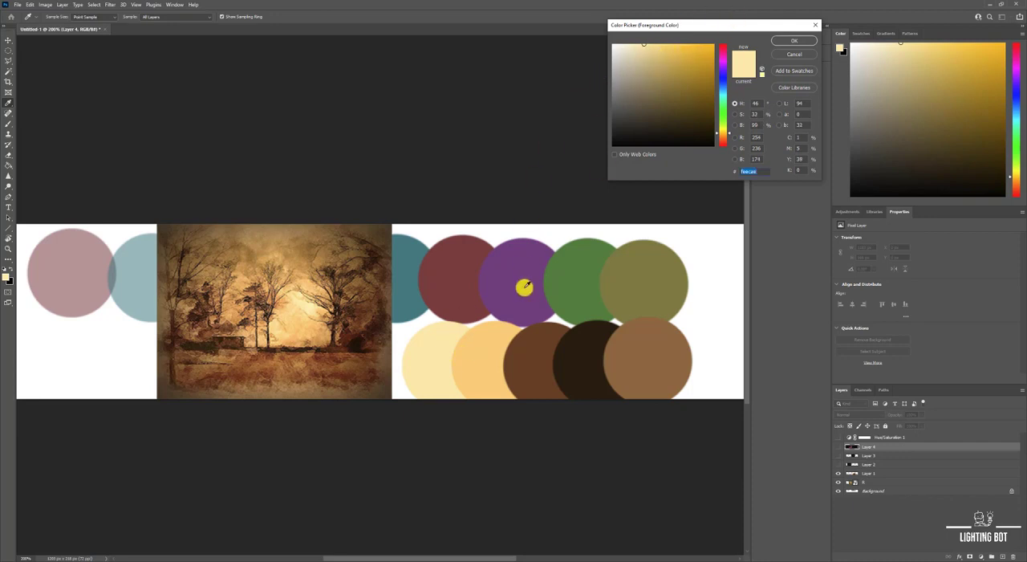
{"action": "left_click", "coordinate": [477, 351]}
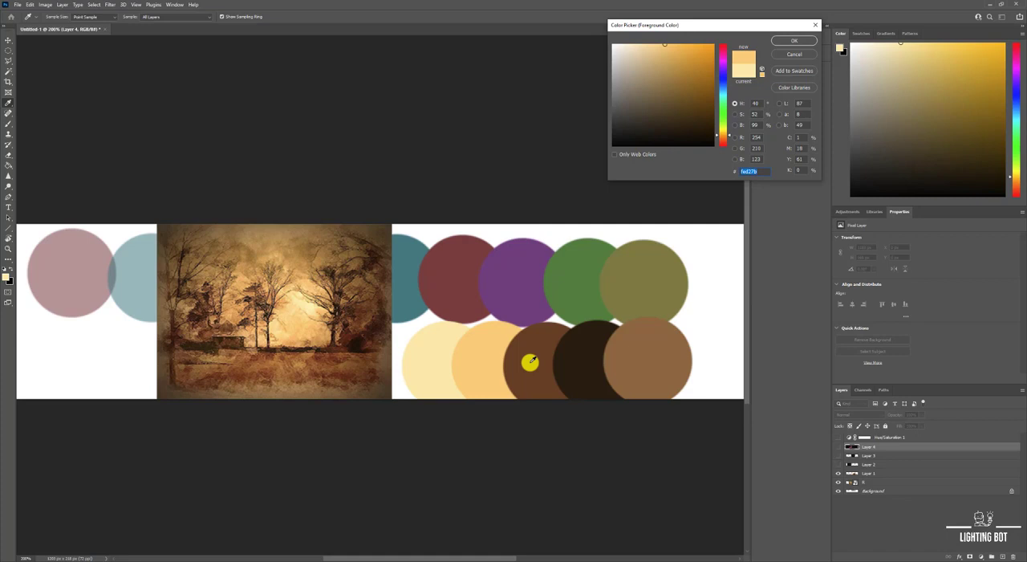
{"action": "left_click", "coordinate": [531, 362]}
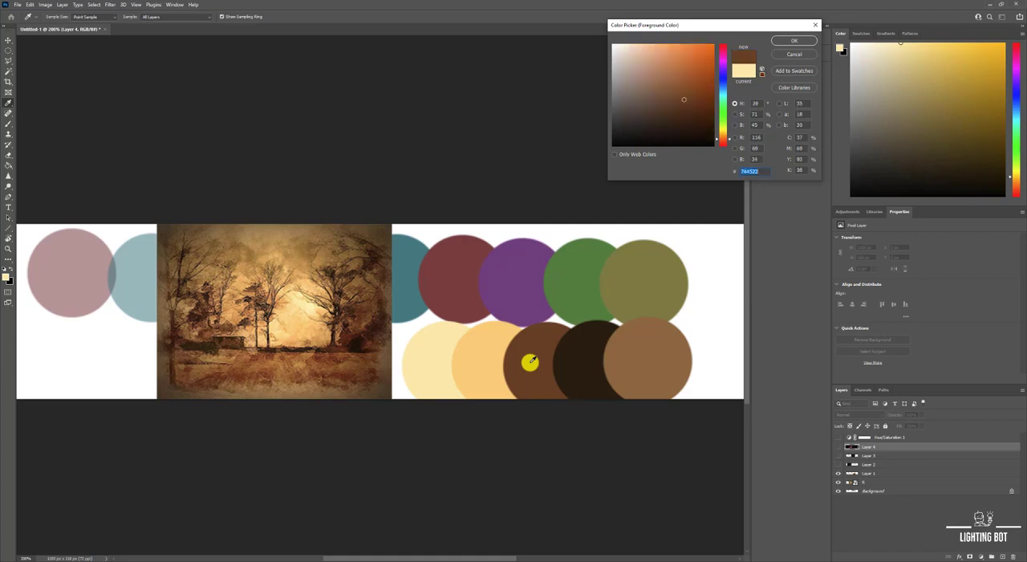
{"action": "left_click", "coordinate": [580, 361]}
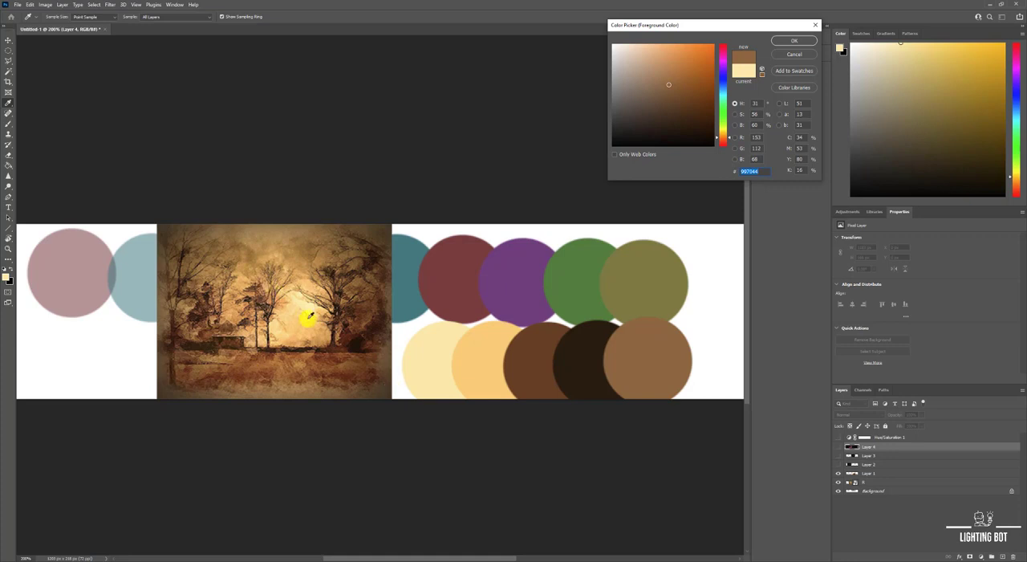
- Close the Color Picker and turn the Hue/Saturation 1 greyscale adjustment back on
{"action": "left_click", "coordinate": [792, 56]}
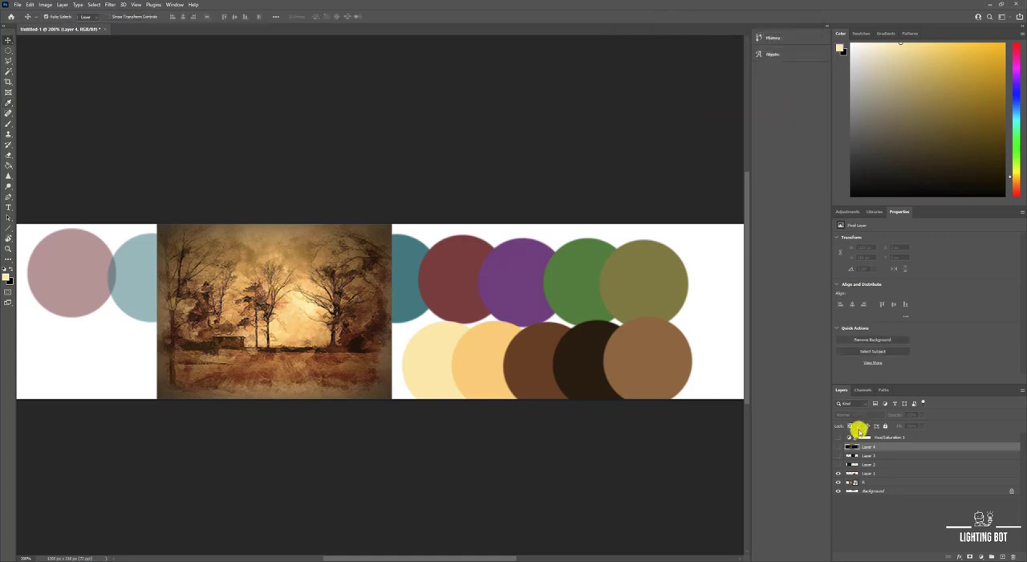
{"action": "left_click", "coordinate": [837, 437]}
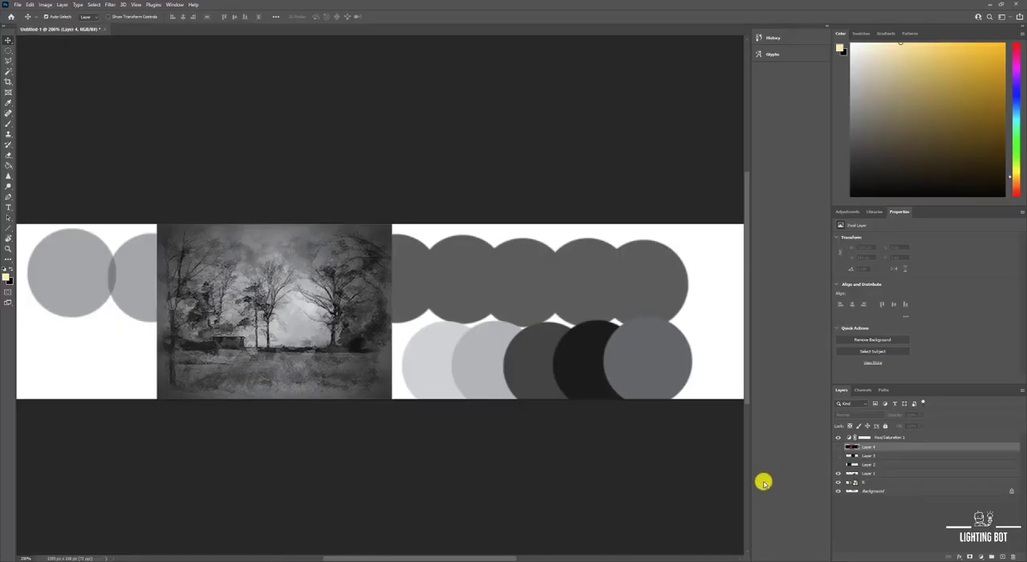
- Hide the circles, tree painting and Background layers, then show both robot render layers
{"action": "left_click", "coordinate": [838, 472]}
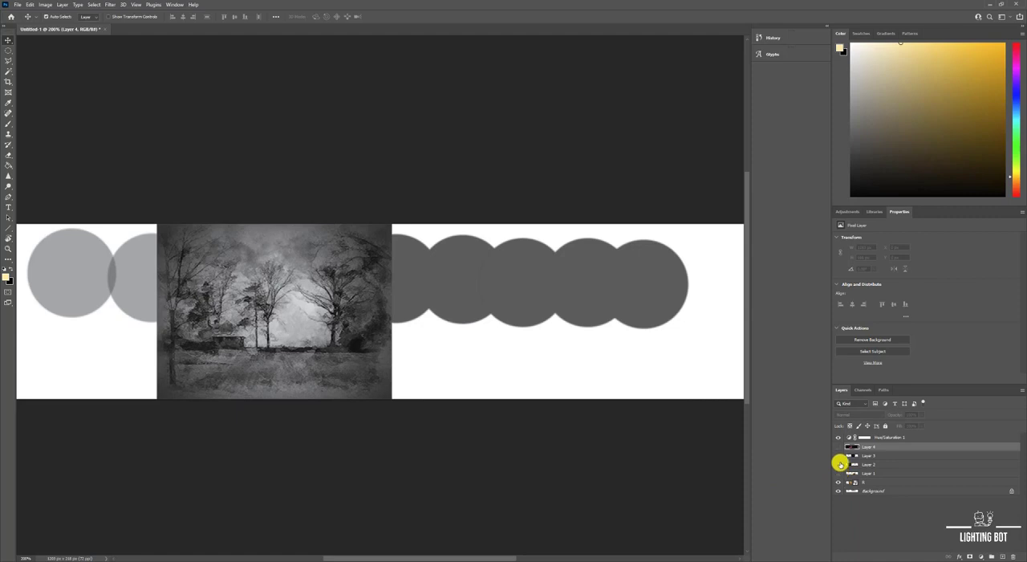
{"action": "left_click", "coordinate": [838, 483]}
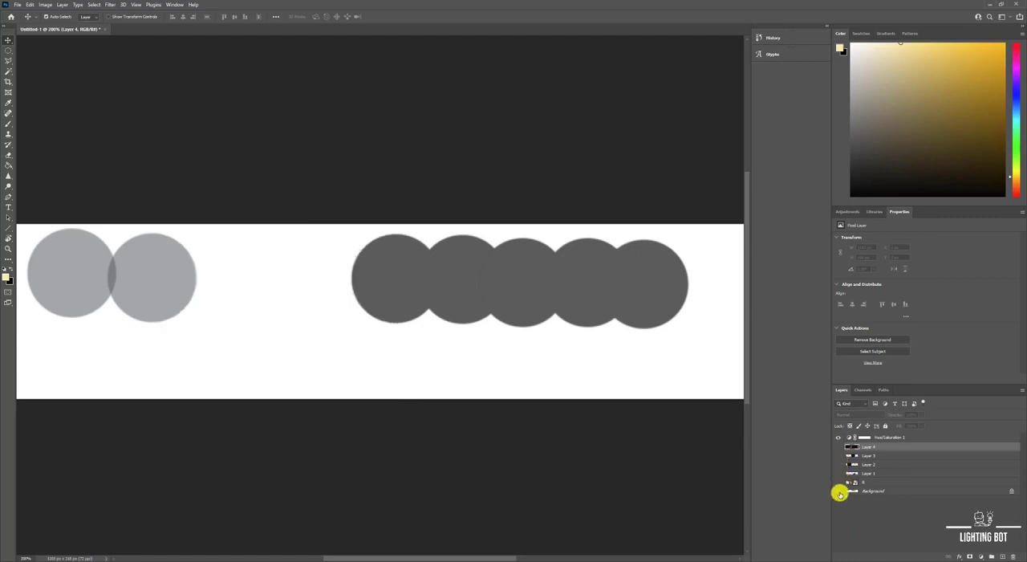
{"action": "left_click_drag", "start_coordinate": [839, 490], "coordinate": [837, 454]}
{"action": "left_click", "coordinate": [837, 464]}
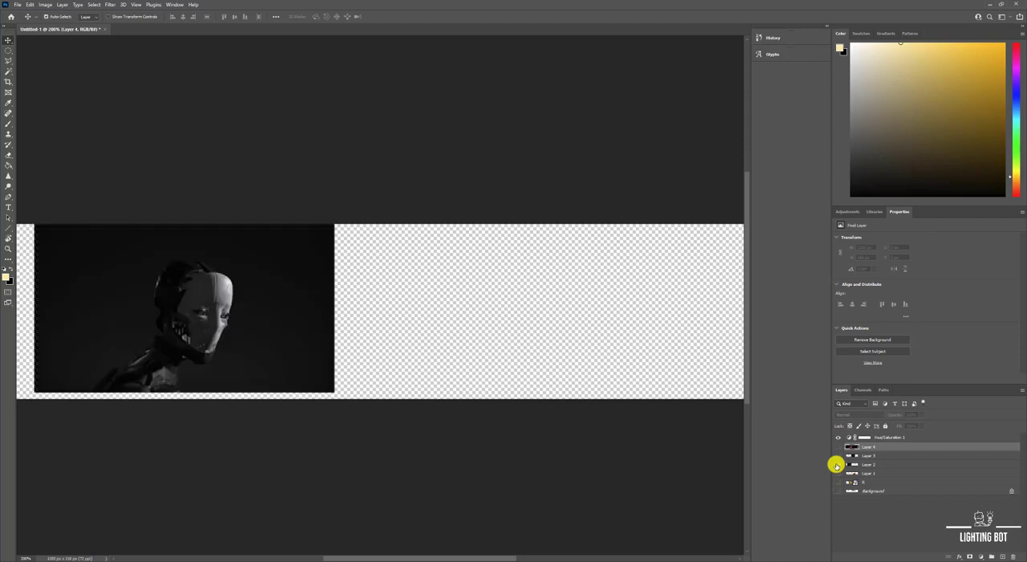
{"action": "left_click", "coordinate": [838, 455]}
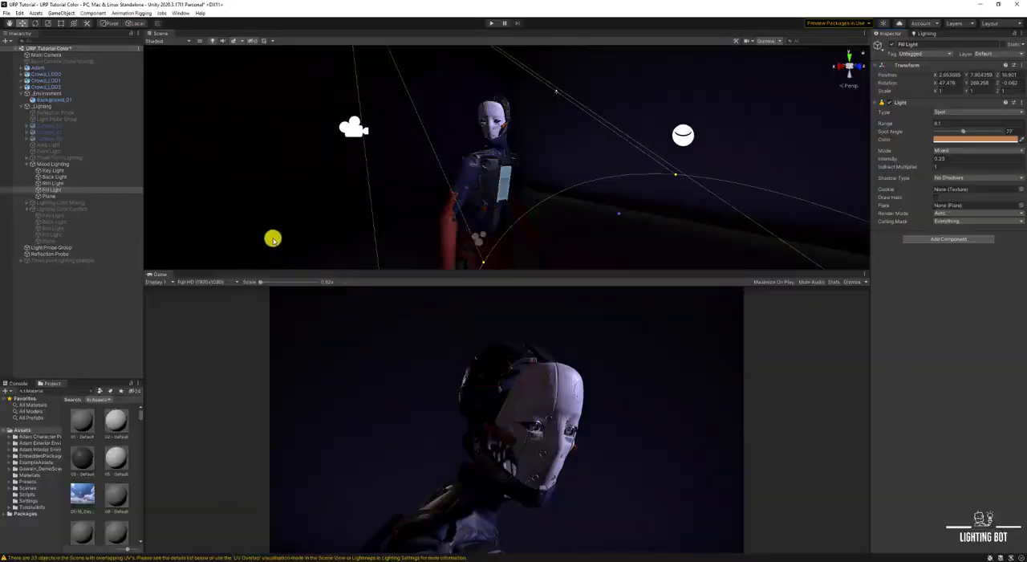
- Untick Mood Lighting, tick Three Point Lighting, and expand it to list its lights
{"action": "left_click", "coordinate": [58, 164]}
{"action": "left_click", "coordinate": [892, 44]}
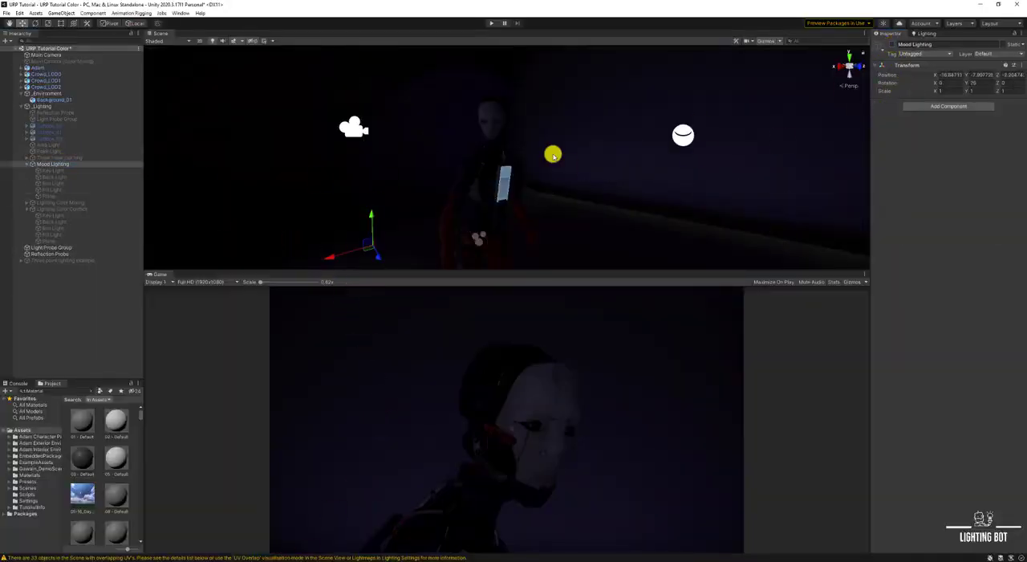
{"action": "left_click", "coordinate": [104, 157]}
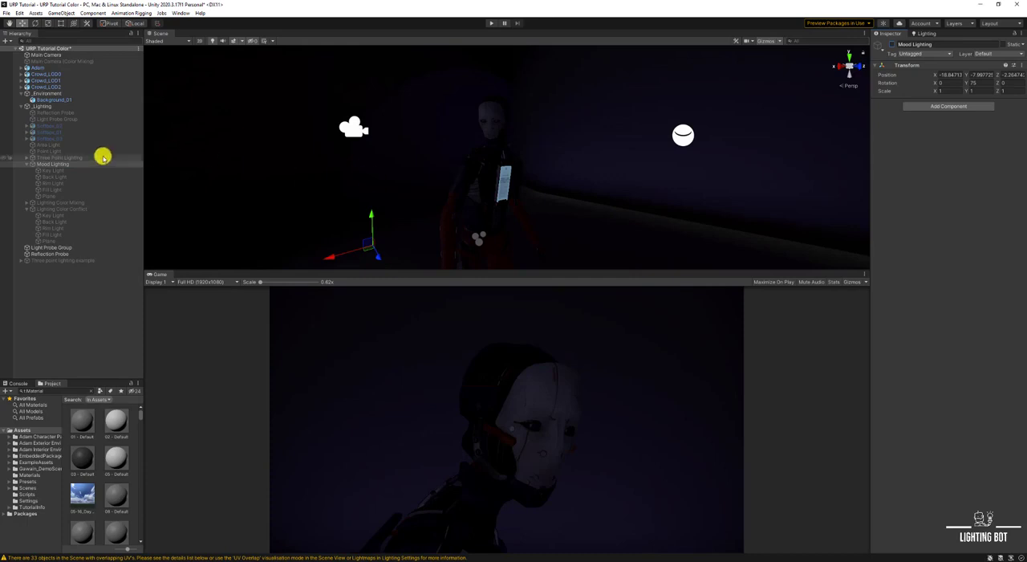
{"action": "left_click", "coordinate": [891, 44]}
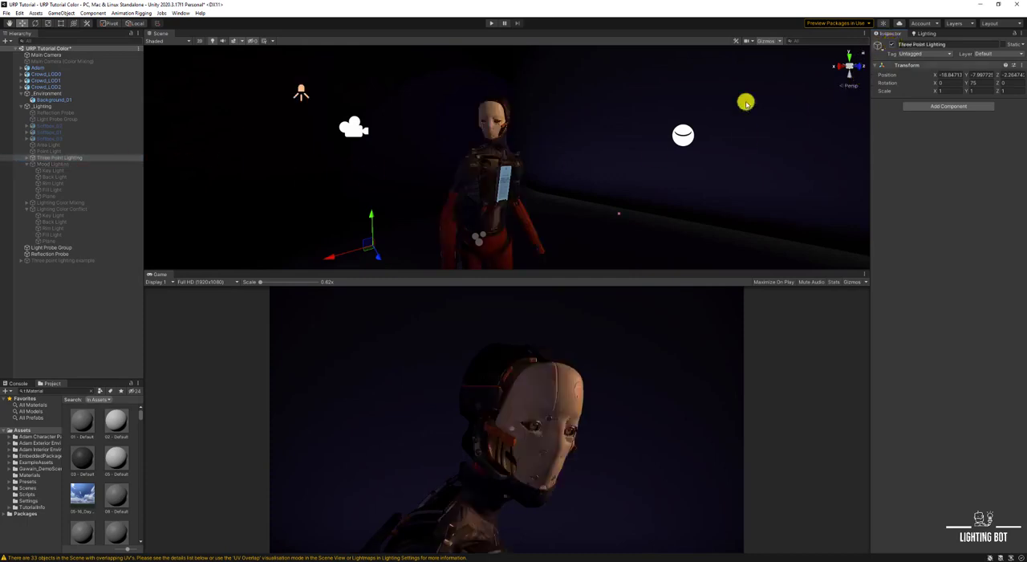
{"action": "left_click", "coordinate": [30, 157]}
- Check the Key Light colour and set the Back Light colour to hex ECA070
{"action": "left_click", "coordinate": [62, 164]}
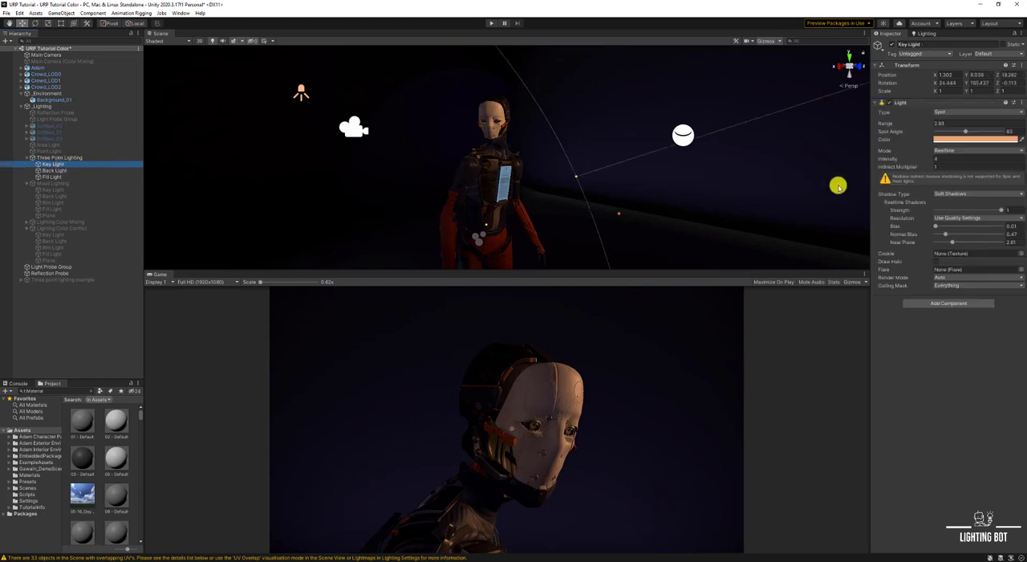
{"action": "left_click", "coordinate": [937, 139]}
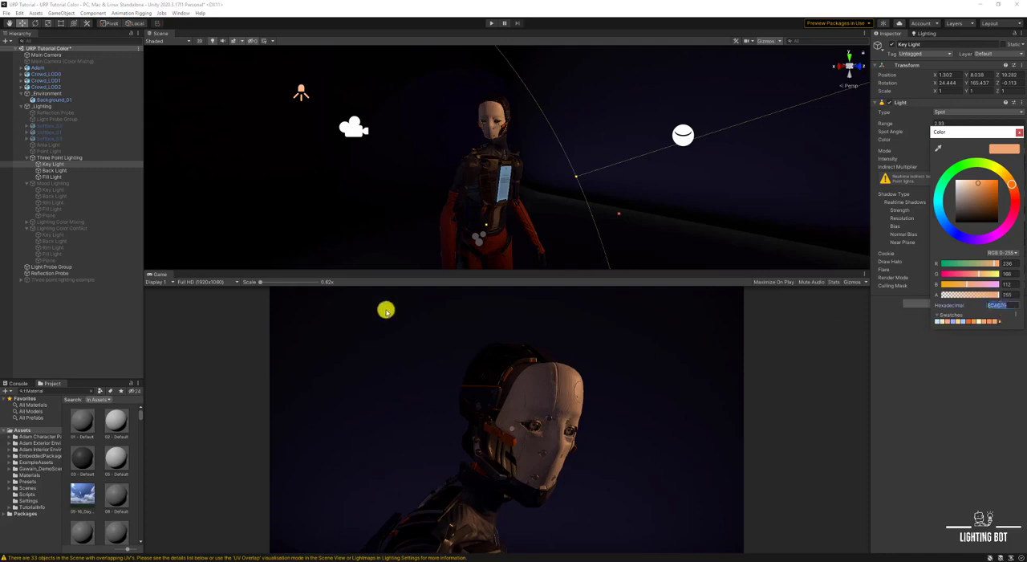
{"action": "left_click", "coordinate": [71, 166]}
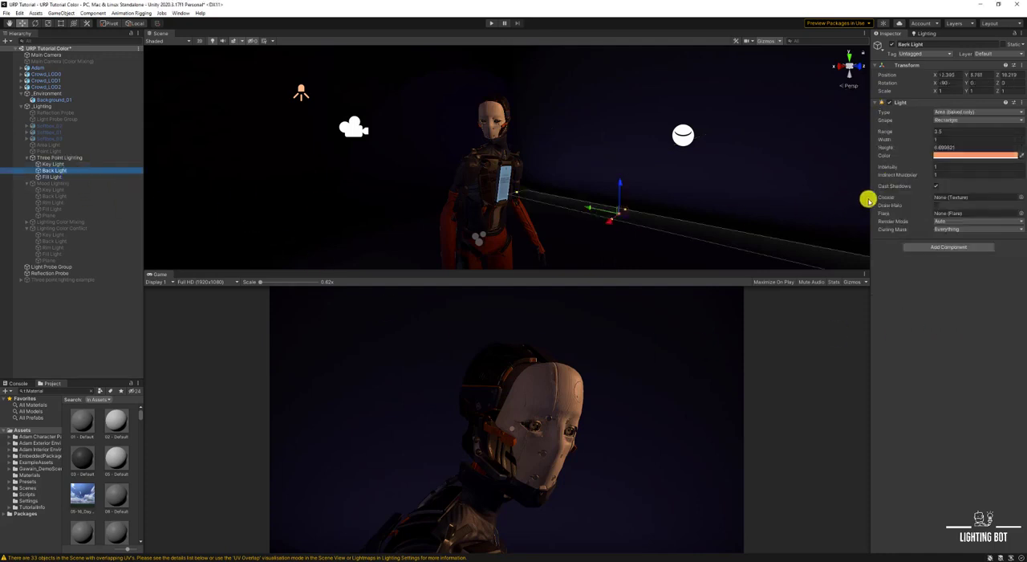
{"action": "left_click", "coordinate": [940, 156]}
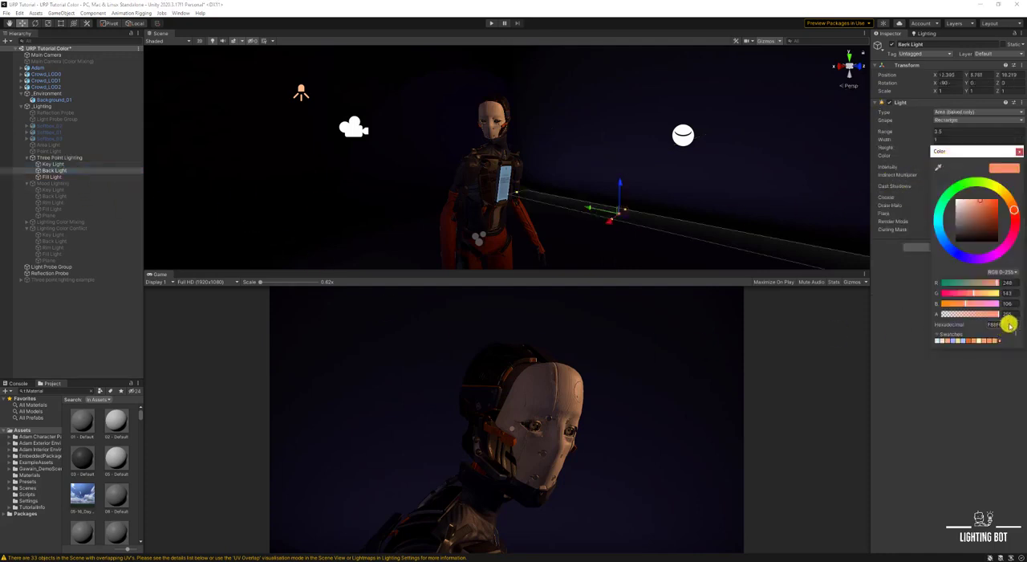
{"action": "type", "text": "ECA670"}
{"action": "key", "text": "Return"}
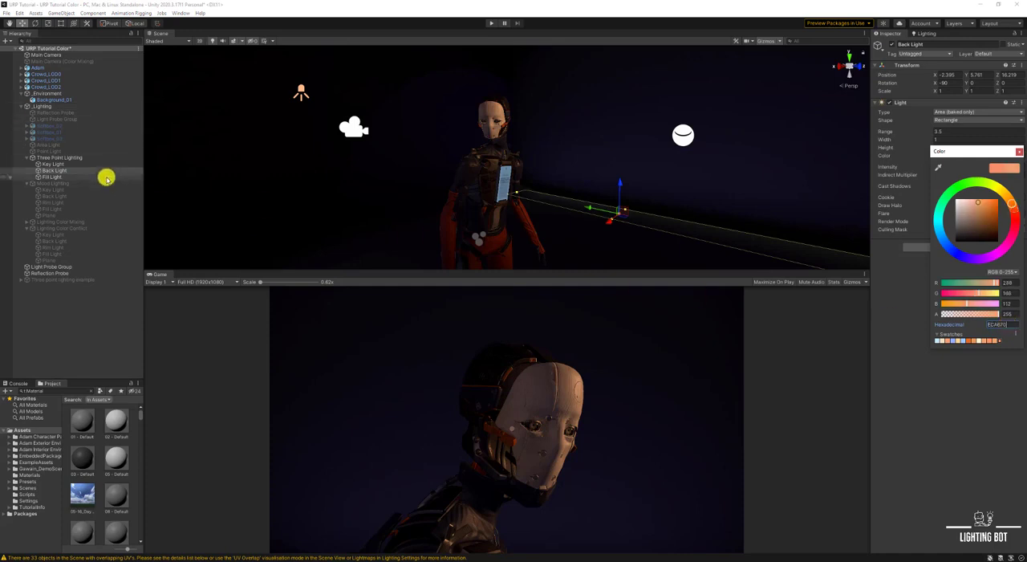
- Review the Fill Light's colour settings
{"action": "left_click", "coordinate": [107, 178]}
{"action": "left_click", "coordinate": [958, 138]}
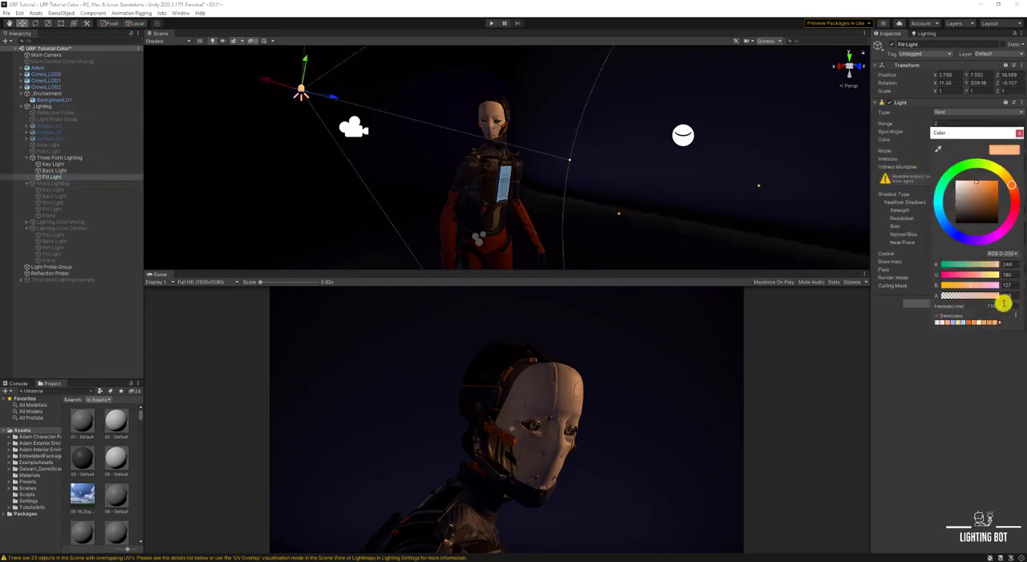
{"action": "left_click", "coordinate": [935, 408]}
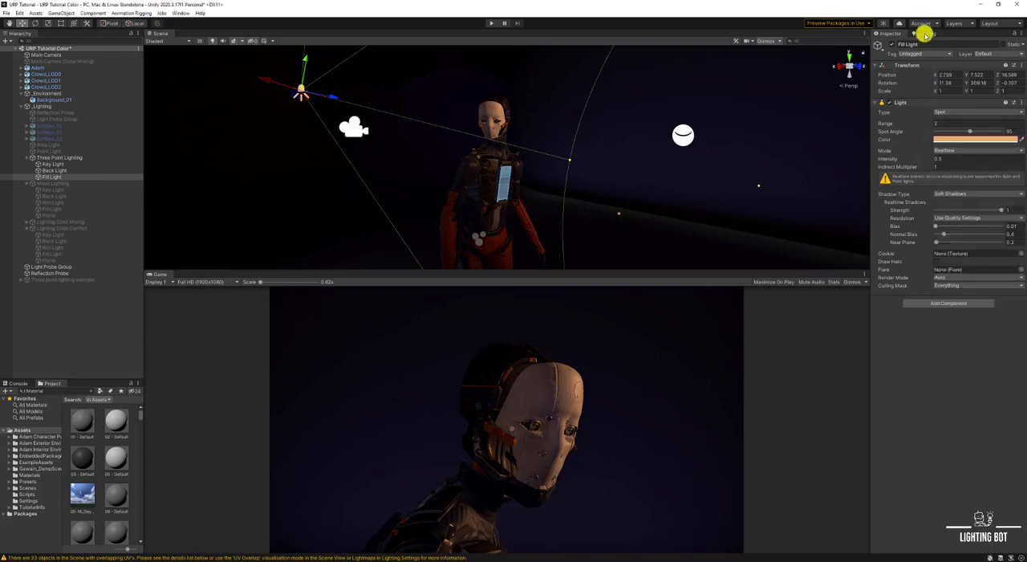
{"action": "left_click", "coordinate": [925, 35]}
- Bake the scene's lightmaps with Generate Lighting in the Lighting window
{"action": "left_click", "coordinate": [985, 495]}
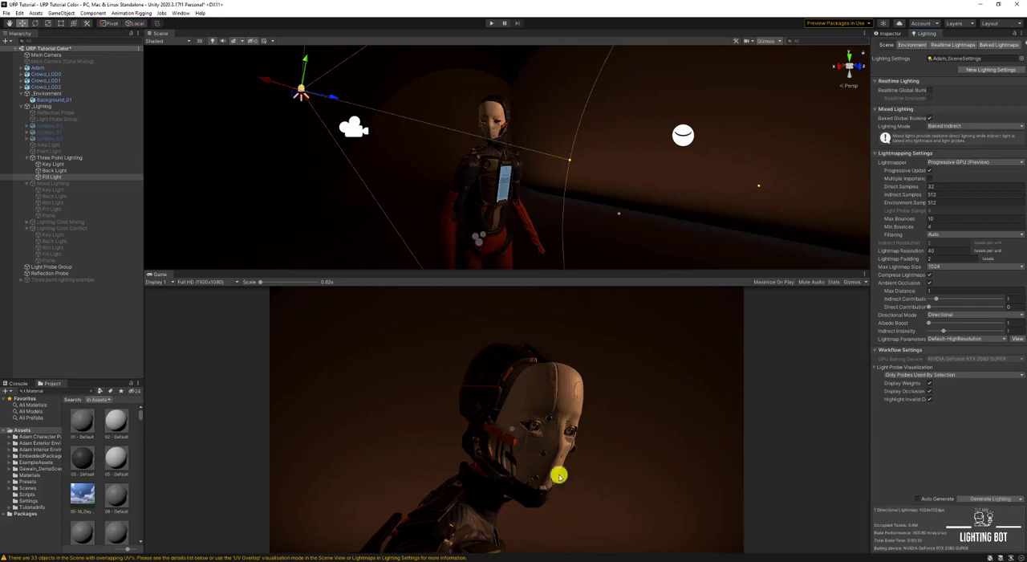
- Take a new rectangular snip of the robot close-up in Unity's Game view
{"action": "left_click", "coordinate": [297, 561]}
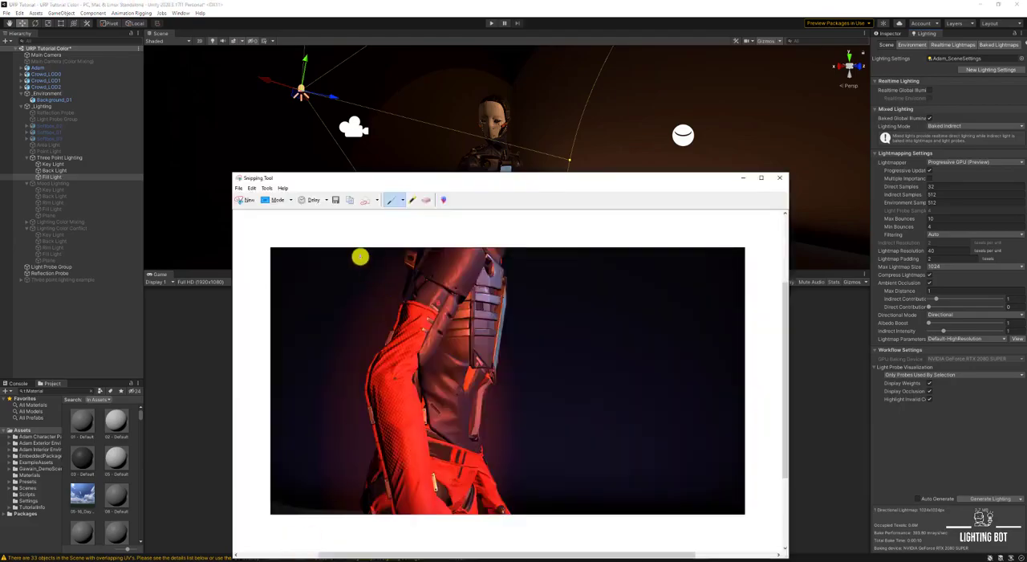
{"action": "left_click", "coordinate": [244, 201]}
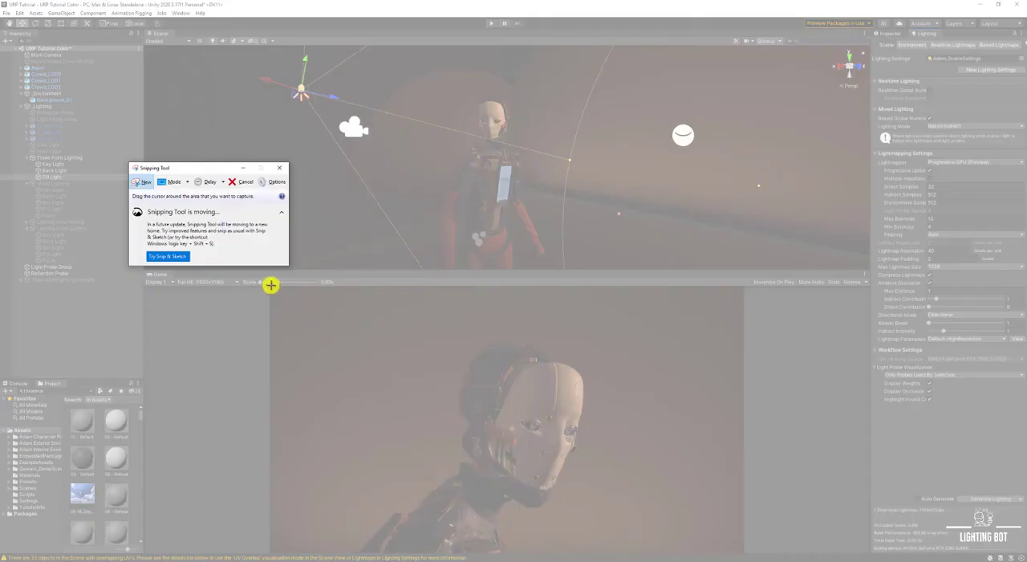
{"action": "mouse_move", "coordinate": [270, 285]}
{"action": "left_mouse_down"}
{"action": "mouse_move", "coordinate": [611, 434]}
{"action": "mouse_move", "coordinate": [742, 552]}
{"action": "left_mouse_up"}
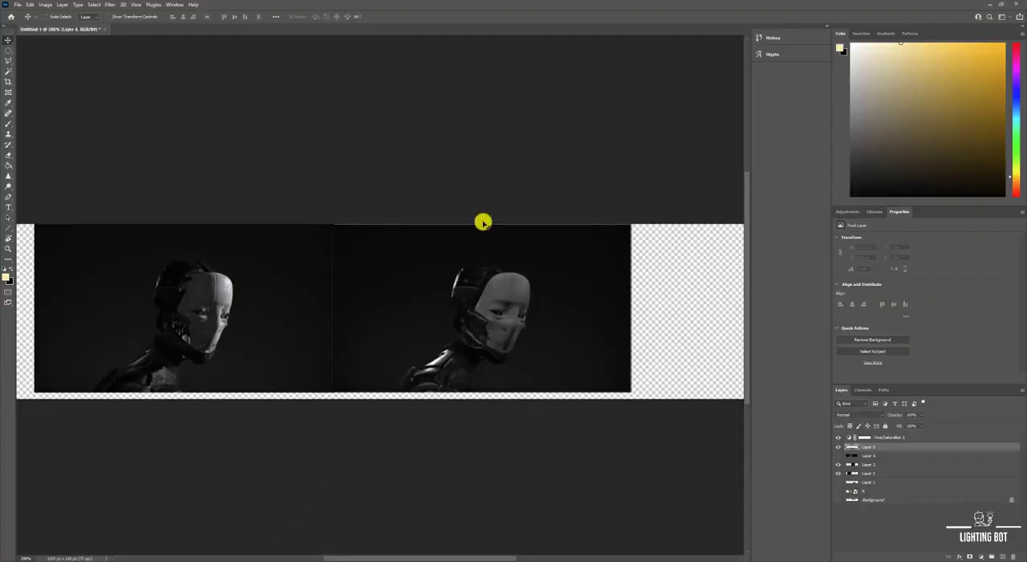
- Paste the robot capture, shrink it to about 57% with Free Transform, and place it right
{"action": "key", "text": "ctrl+v"}
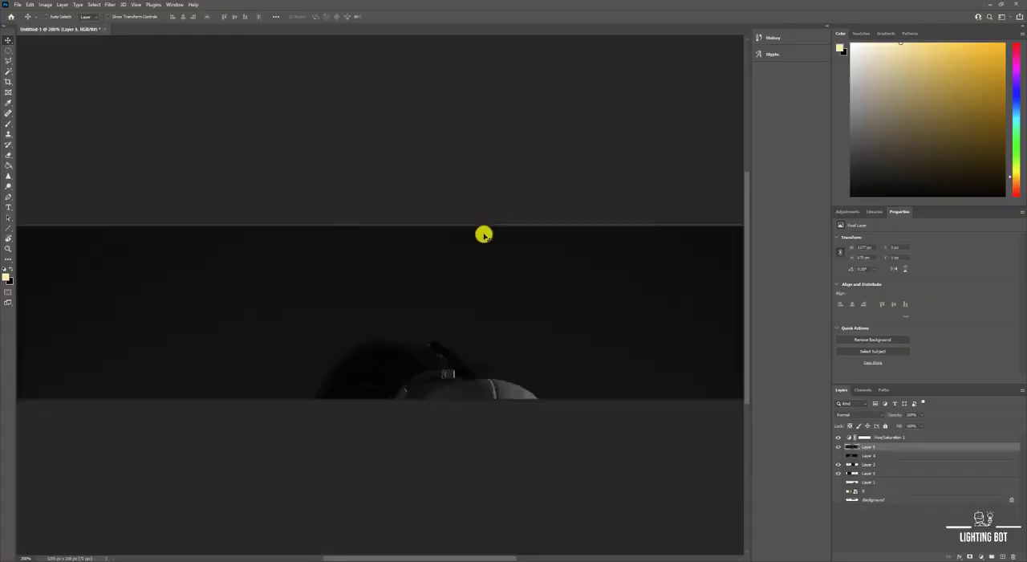
{"action": "left_click_drag", "start_coordinate": [476, 294], "coordinate": [560, 278]}
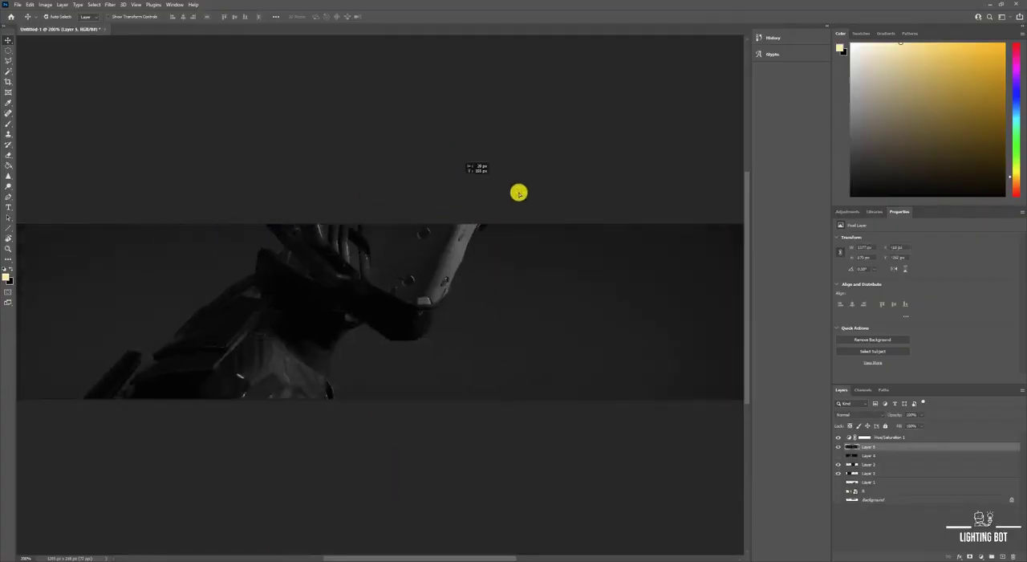
{"action": "key", "text": "ctrl+t"}
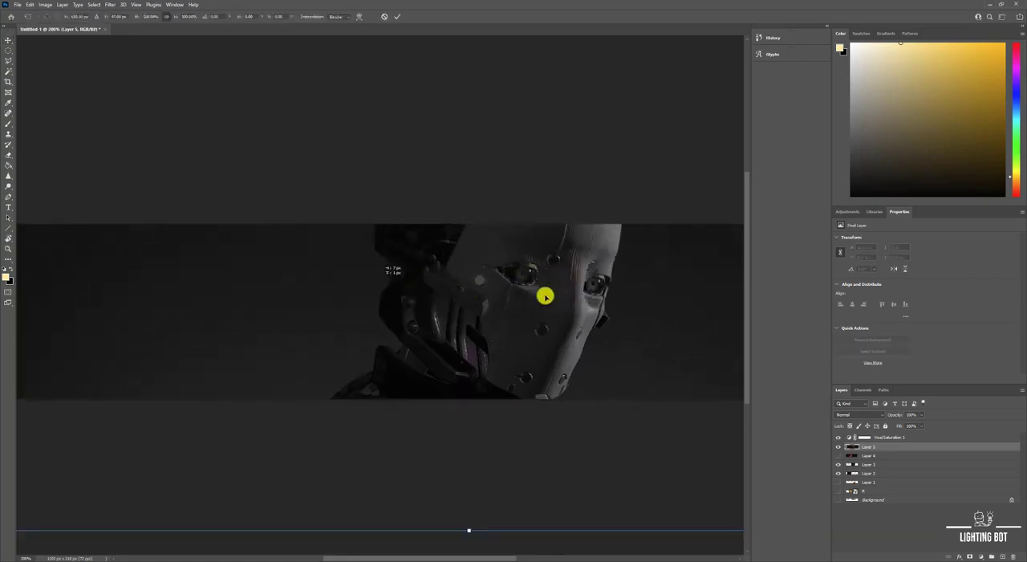
{"action": "left_click_drag", "start_coordinate": [612, 362], "coordinate": [390, 268]}
{"action": "mouse_move", "coordinate": [252, 161]}
{"action": "left_mouse_down"}
{"action": "mouse_move", "coordinate": [686, 463]}
{"action": "mouse_move", "coordinate": [335, 175]}
{"action": "mouse_move", "coordinate": [612, 307]}
{"action": "left_mouse_up"}
{"action": "mouse_move", "coordinate": [671, 367]}
{"action": "left_mouse_down"}
{"action": "mouse_move", "coordinate": [576, 295]}
{"action": "mouse_move", "coordinate": [620, 305]}
{"action": "left_mouse_up"}
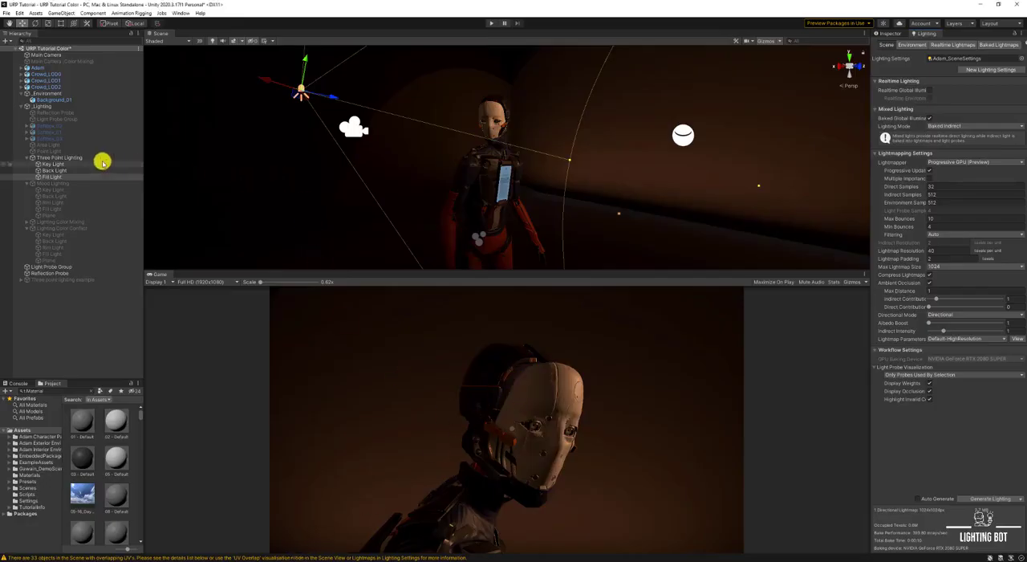
{"action": "left_click", "coordinate": [99, 160]}
- Deactivate Three Point Lighting, activate Lighting Color Mixing, and select its Fill Light
{"action": "left_click", "coordinate": [889, 34]}
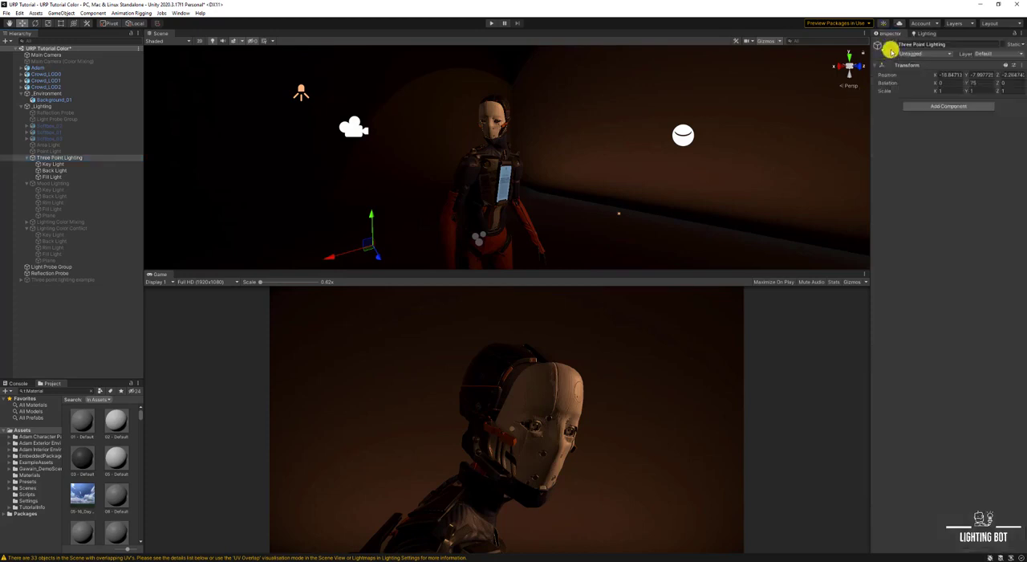
{"action": "left_click", "coordinate": [892, 45]}
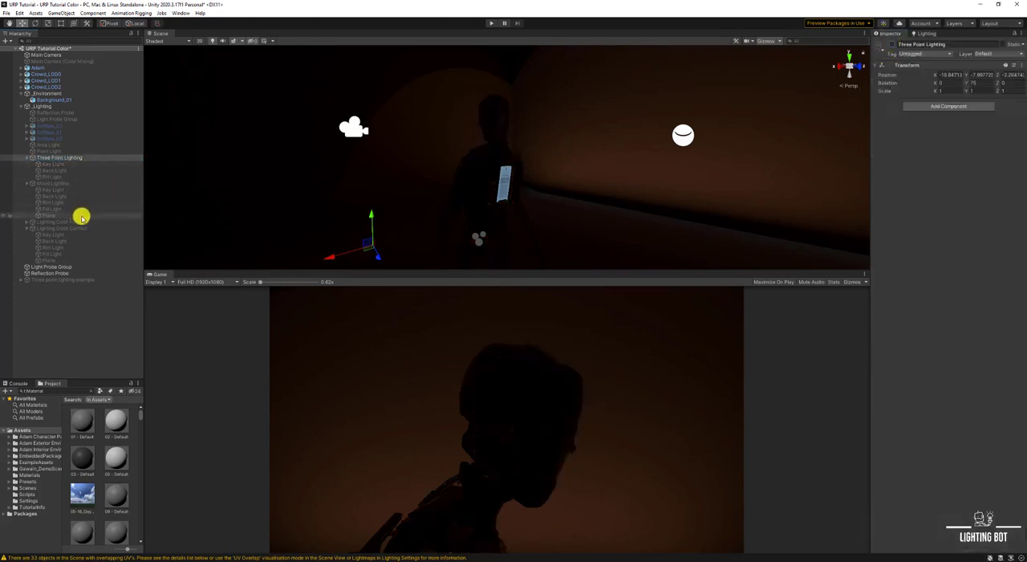
{"action": "left_click", "coordinate": [87, 222]}
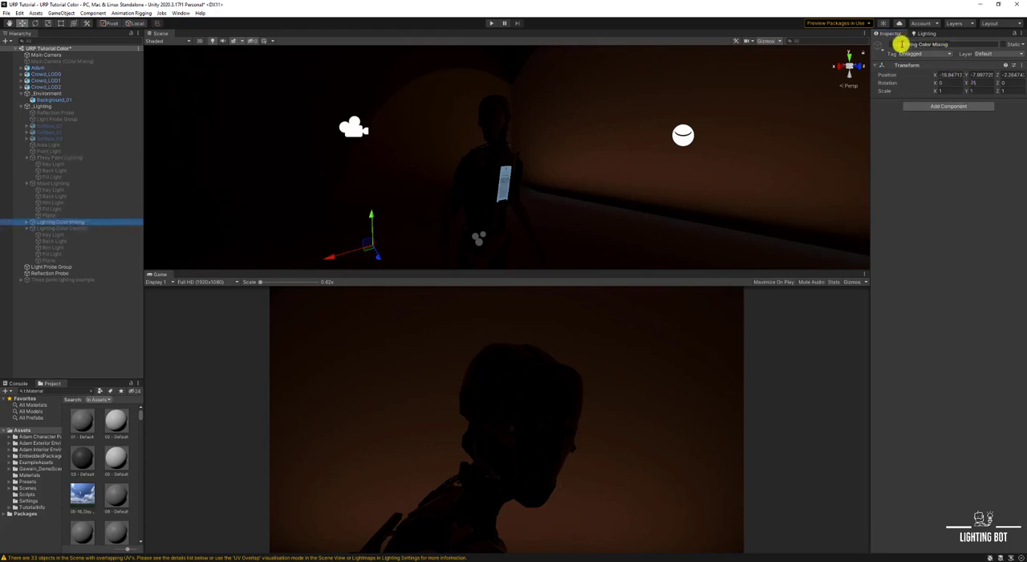
{"action": "left_click", "coordinate": [891, 44]}
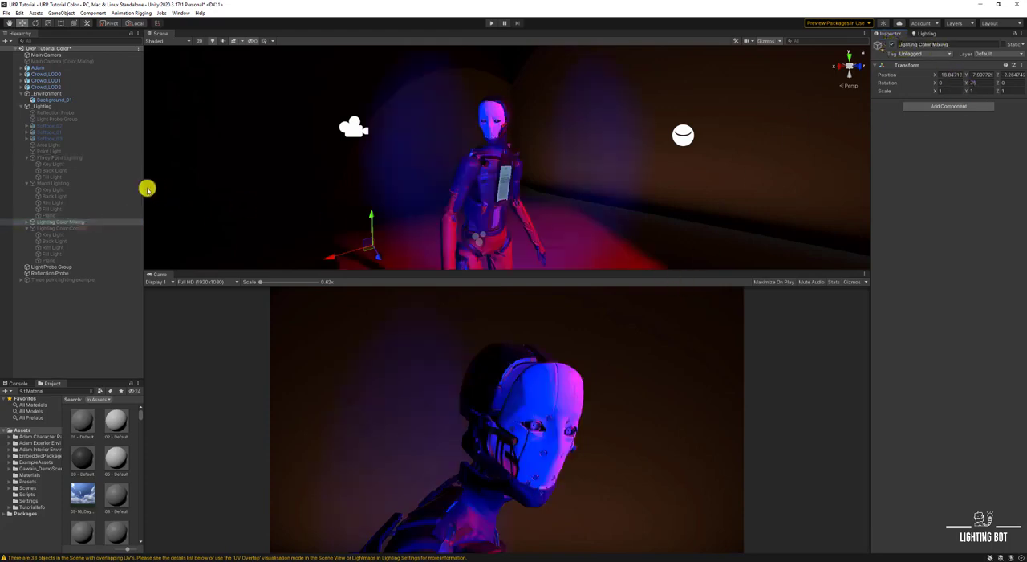
{"action": "left_click", "coordinate": [26, 222]}
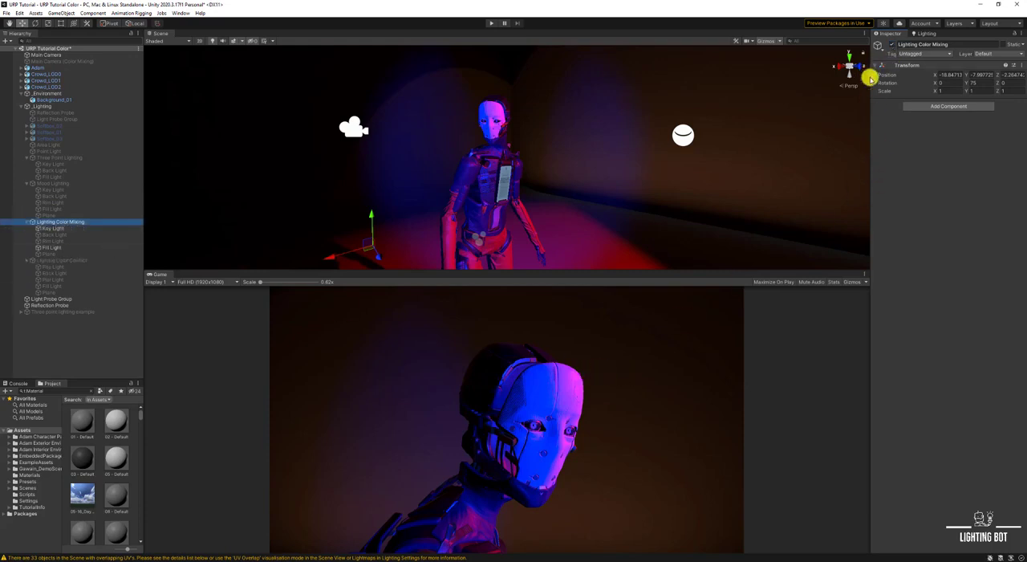
{"action": "left_click", "coordinate": [73, 228]}
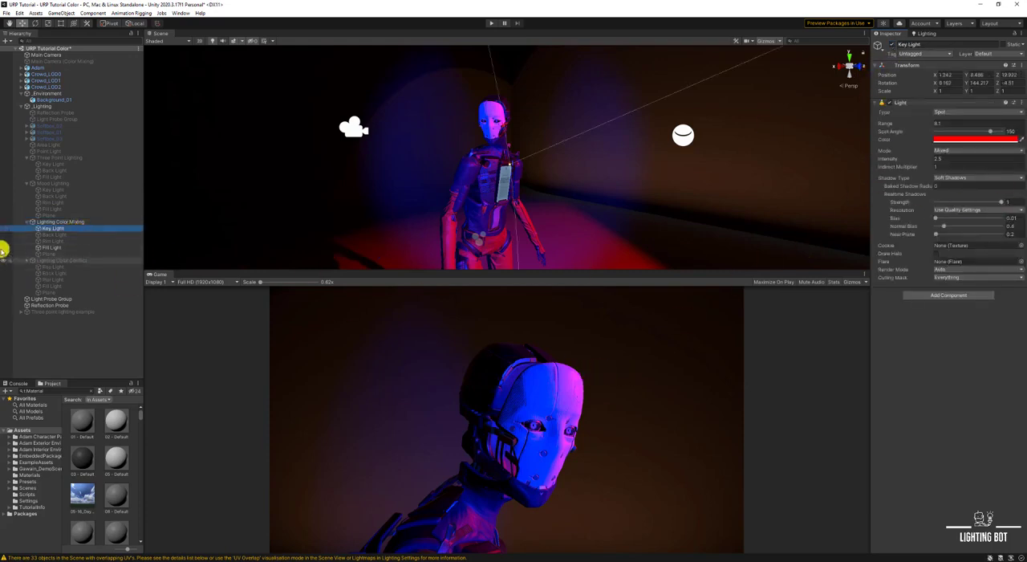
{"action": "left_click", "coordinate": [73, 247]}
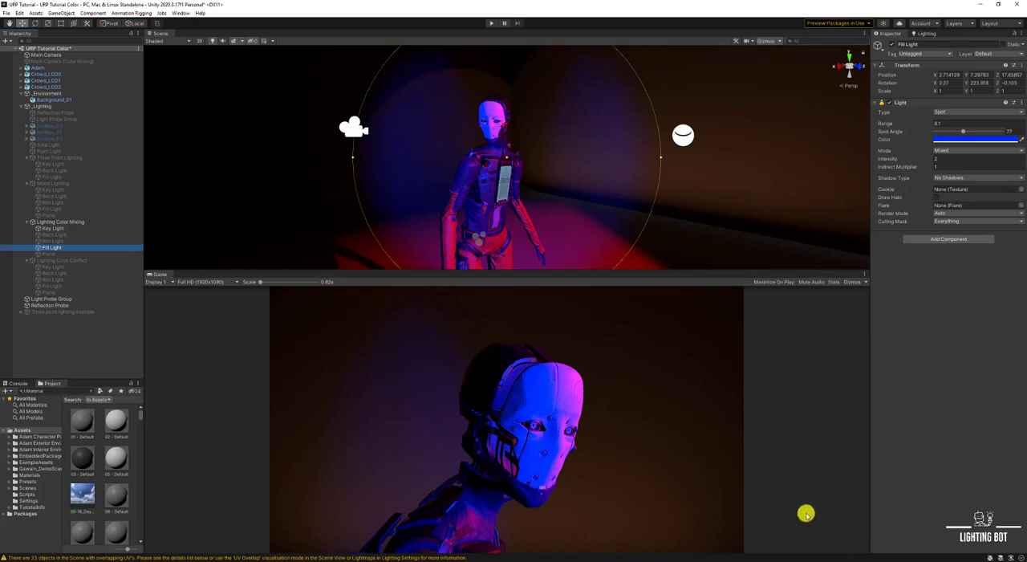
- Try green, red-orange and orange on the Fill Light colour, settling on magenta
{"action": "left_click", "coordinate": [954, 140]}
{"action": "left_click", "coordinate": [956, 173]}
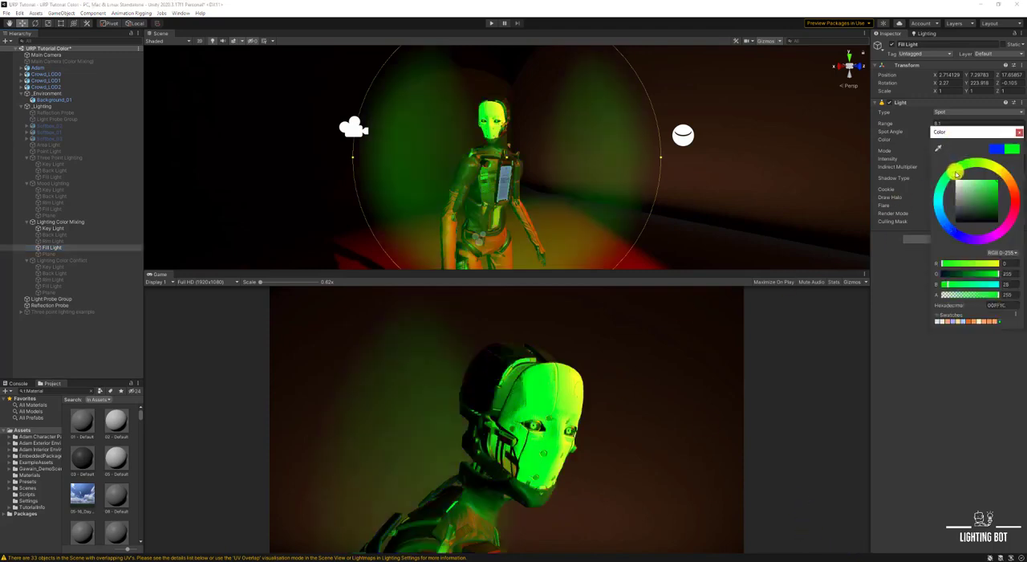
{"action": "left_click_drag", "start_coordinate": [950, 165], "coordinate": [955, 159]}
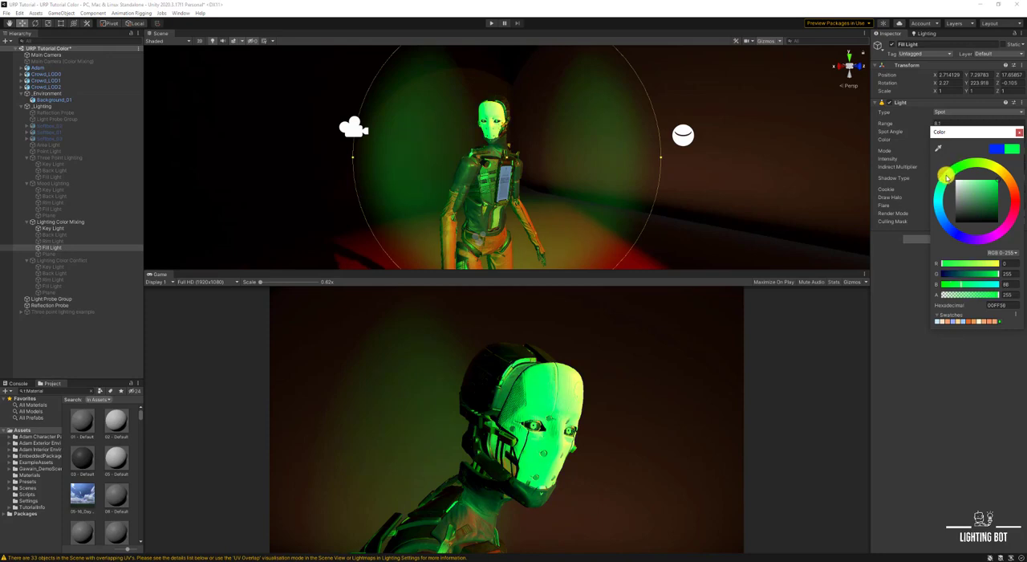
{"action": "left_click_drag", "start_coordinate": [947, 178], "coordinate": [961, 170]}
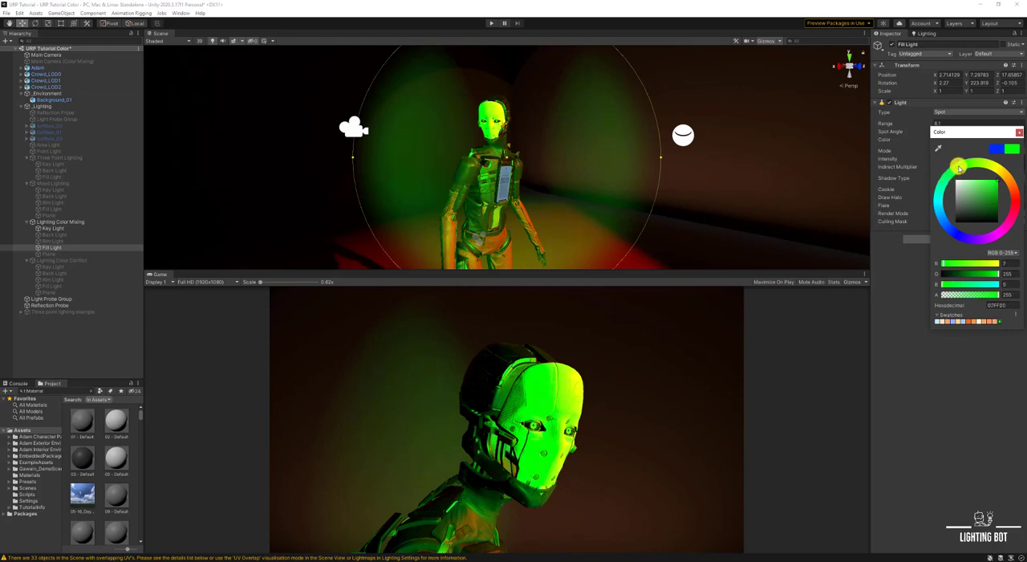
{"action": "left_click", "coordinate": [1017, 193]}
{"action": "left_click_drag", "start_coordinate": [1015, 188], "coordinate": [1019, 201]}
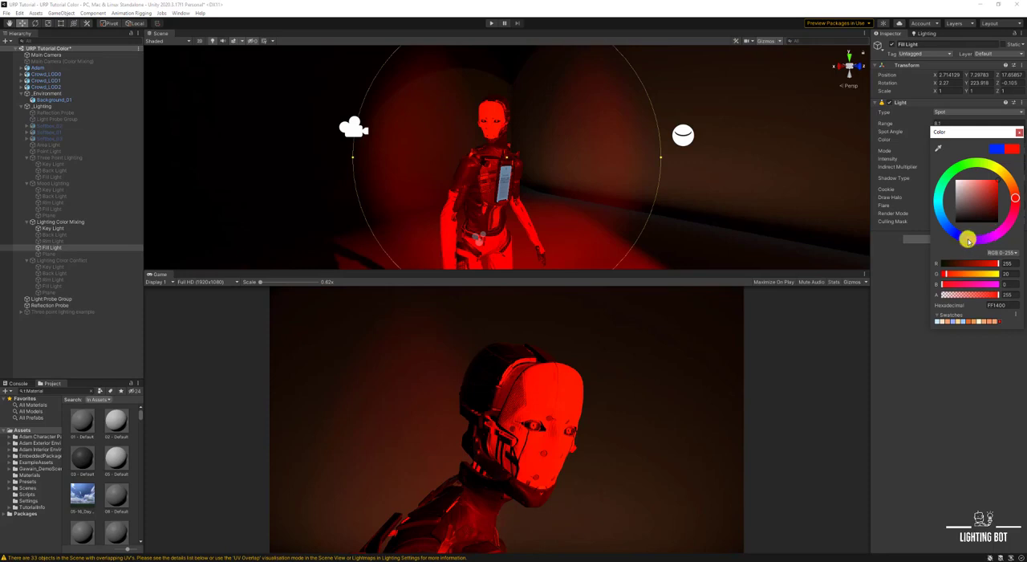
{"action": "left_click", "coordinate": [998, 232]}
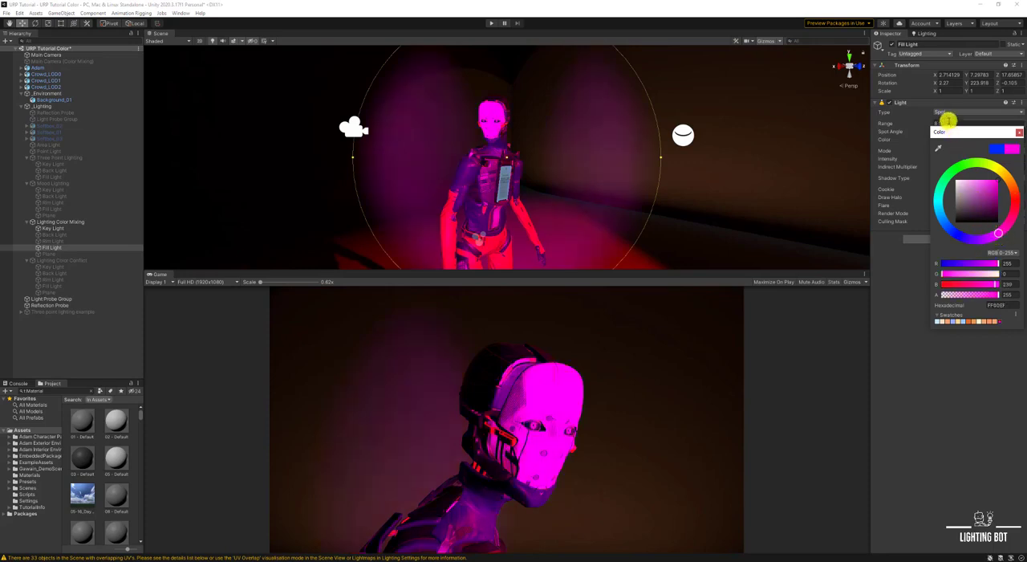
{"action": "left_click", "coordinate": [1019, 132]}
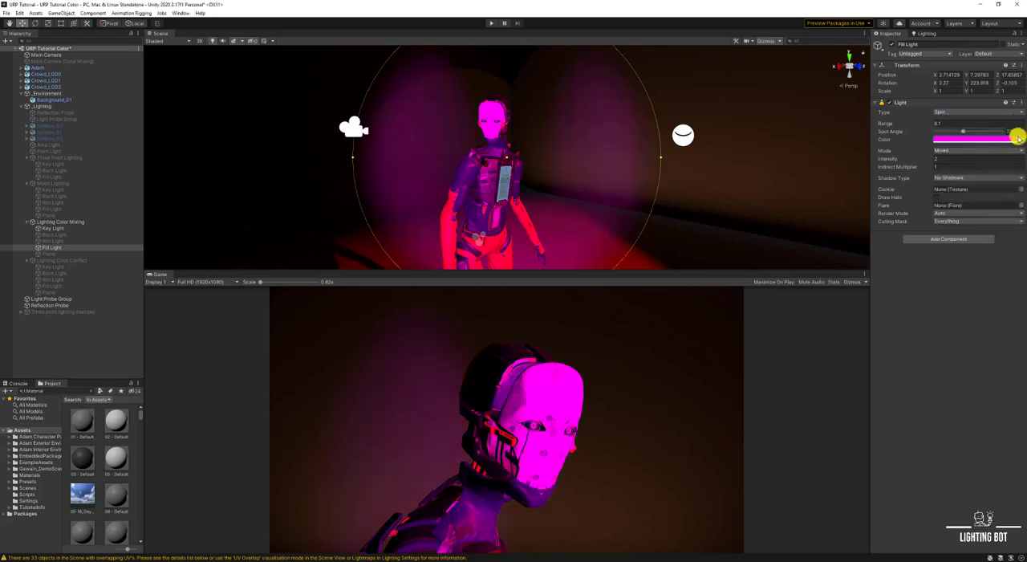
{"action": "left_click", "coordinate": [941, 138]}
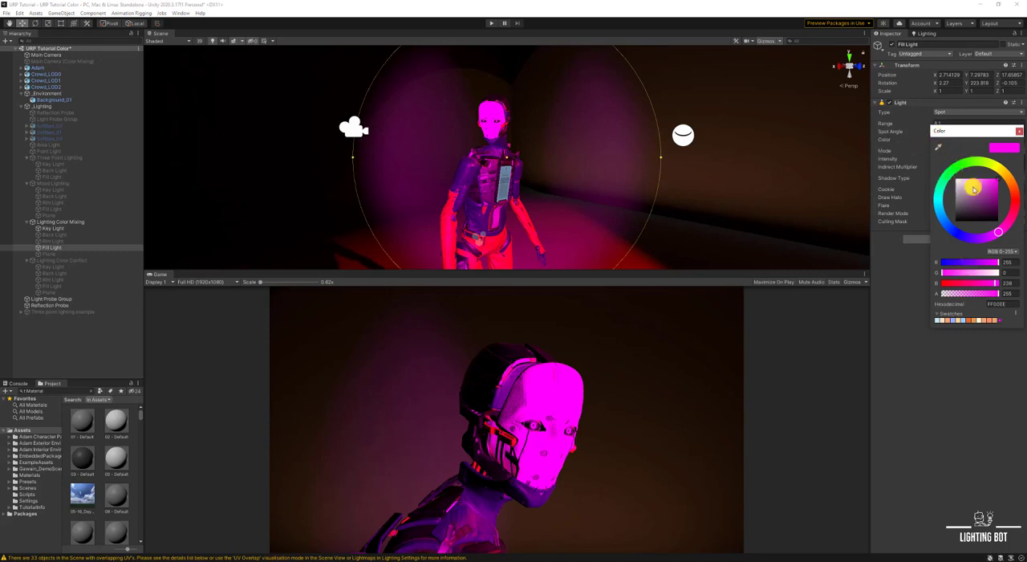
- Deactivate the Lighting Color Mixing rig
{"action": "left_click", "coordinate": [1020, 133]}
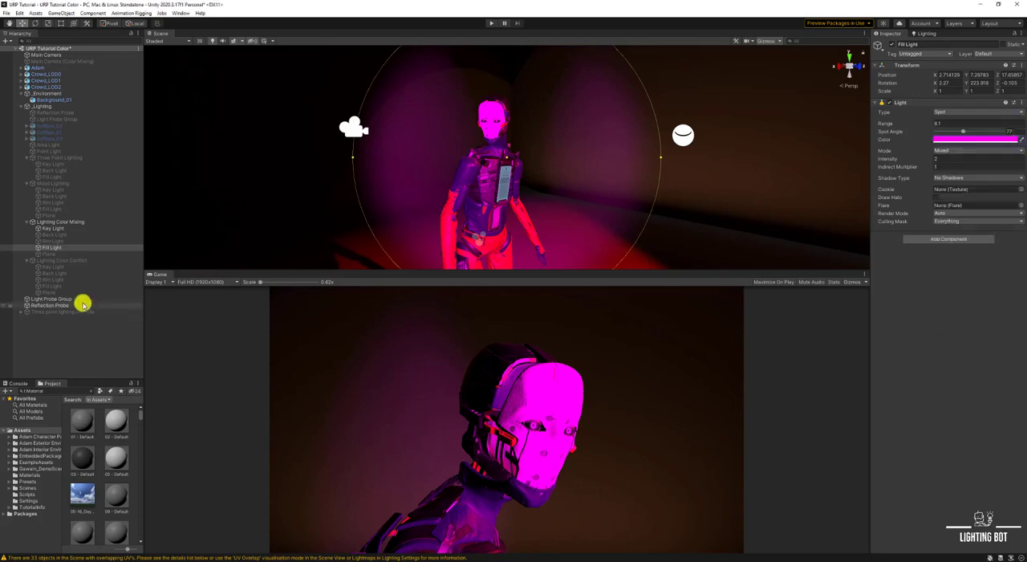
{"action": "left_click", "coordinate": [85, 223]}
{"action": "left_click", "coordinate": [878, 44]}
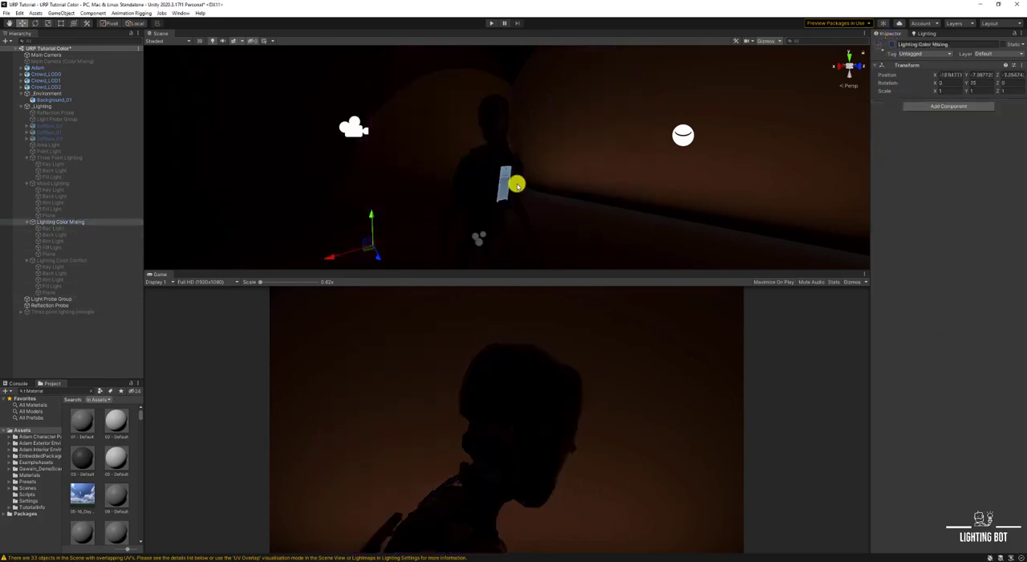
- Activate Lighting Color Conflict and retint its Key Light from orange to blue
{"action": "left_click", "coordinate": [74, 262]}
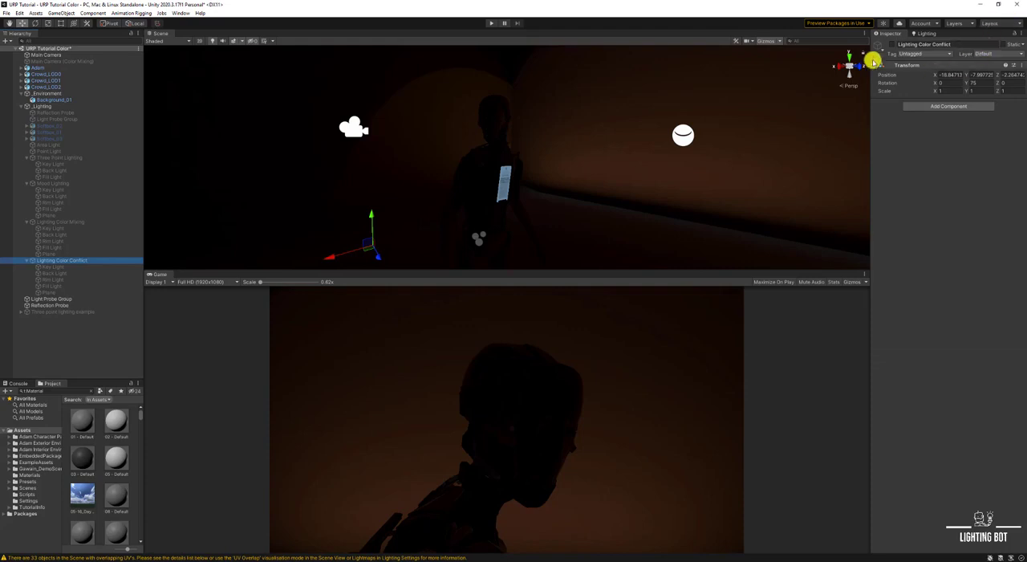
{"action": "left_click", "coordinate": [879, 44]}
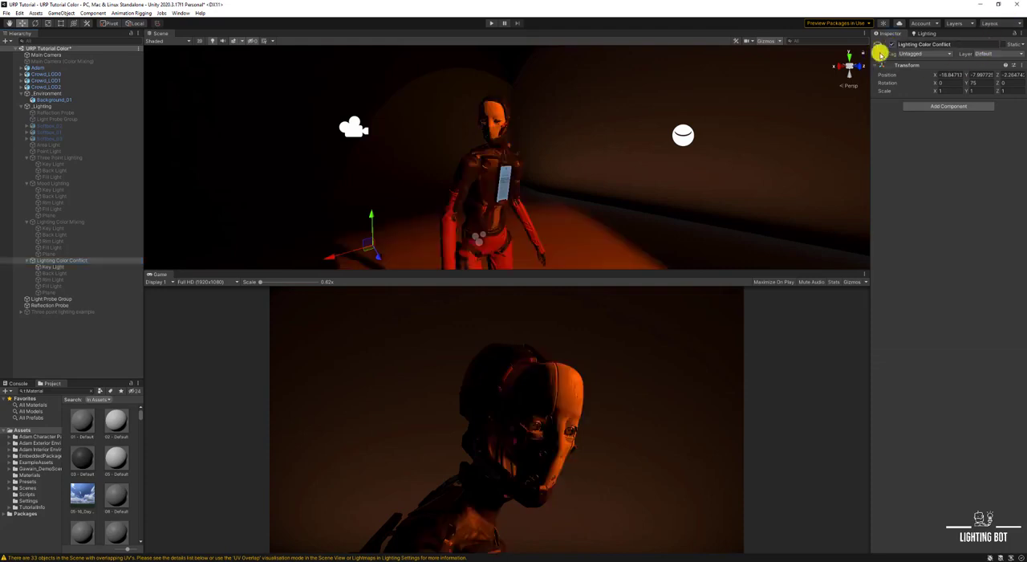
{"action": "left_click", "coordinate": [85, 267]}
{"action": "left_click", "coordinate": [946, 140]}
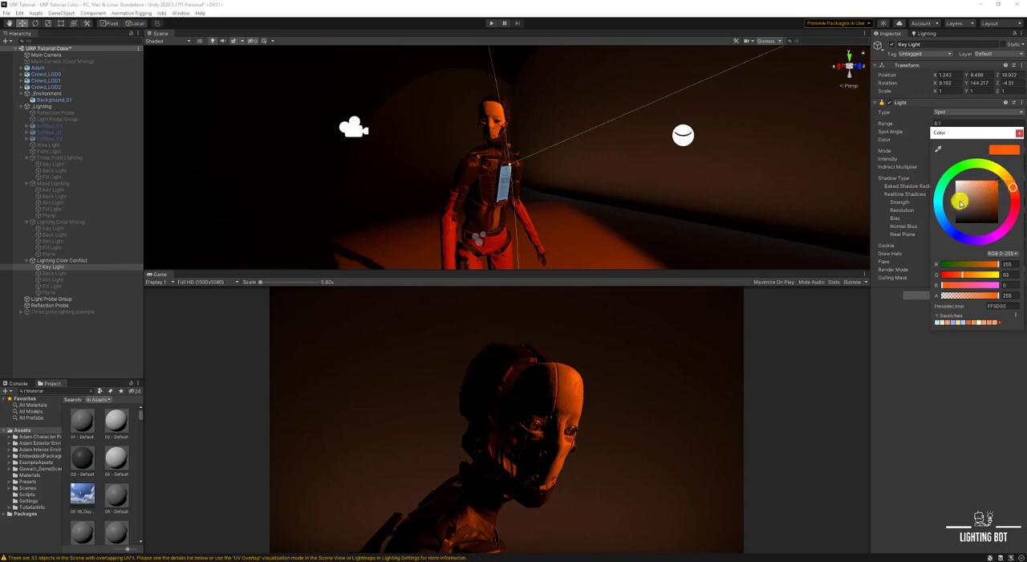
{"action": "left_click", "coordinate": [949, 227]}
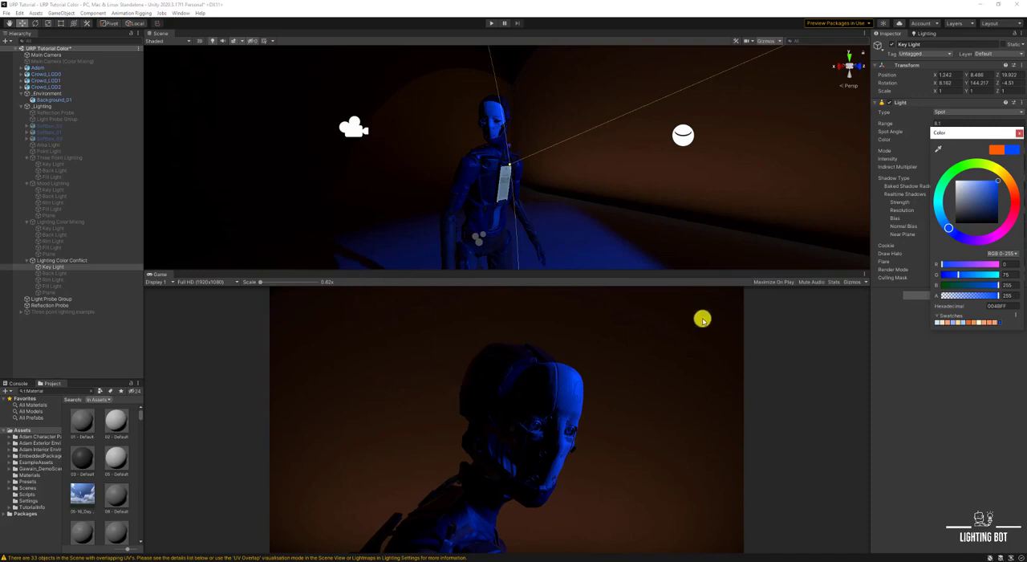
- Deactivate Main Camera and activate Main Camera (Color Mixing) for the game view
{"action": "left_click", "coordinate": [46, 54]}
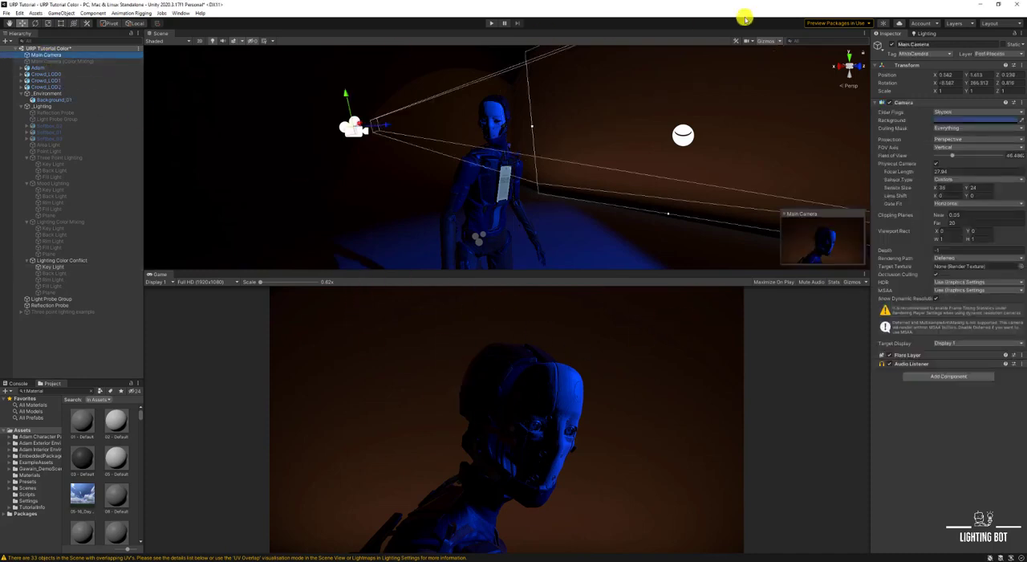
{"action": "left_click", "coordinate": [890, 45]}
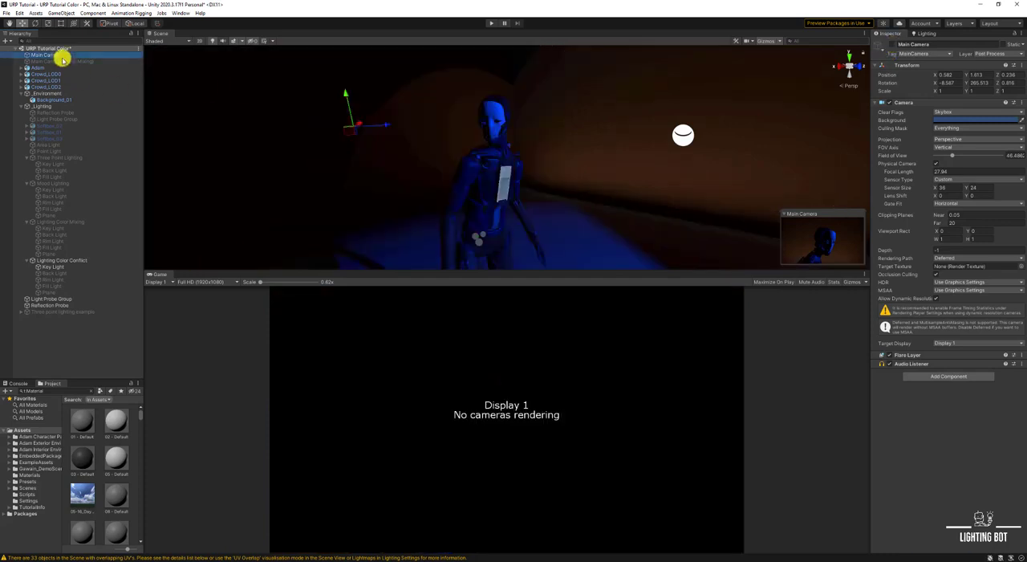
{"action": "left_click", "coordinate": [65, 61]}
{"action": "left_click", "coordinate": [890, 45]}
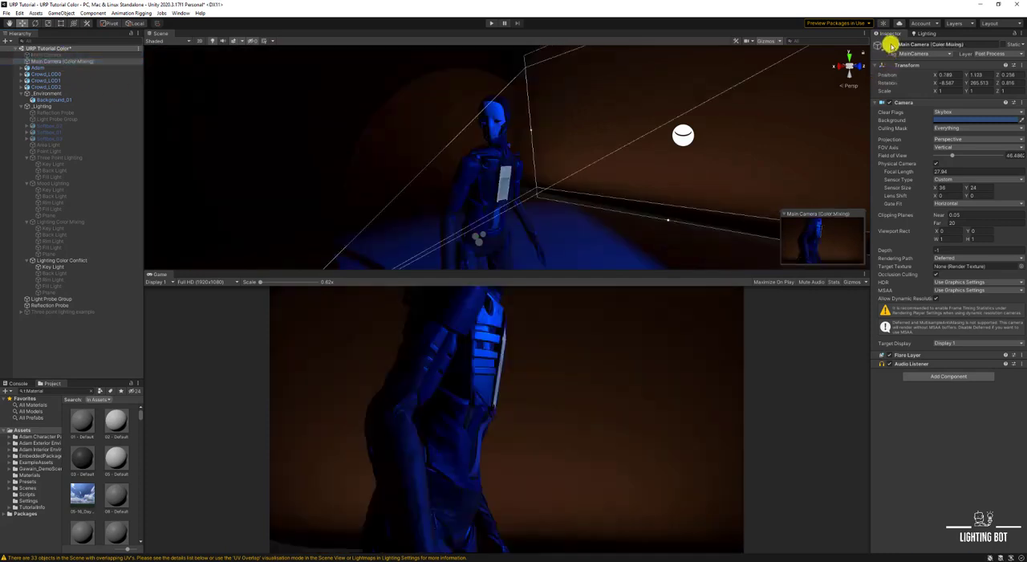
{"action": "left_click", "coordinate": [64, 259]}
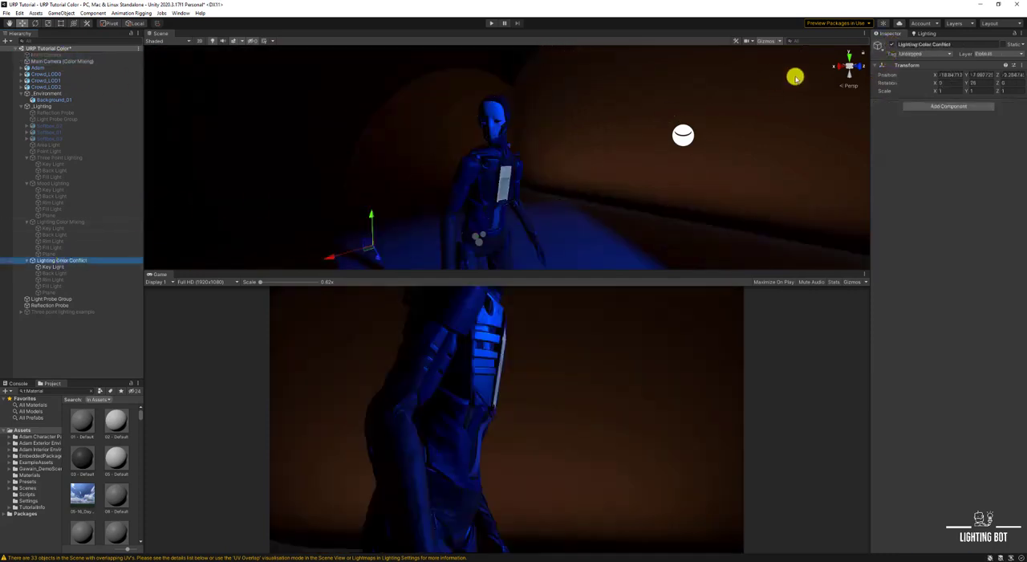
- Switch from the conflict rig to Lighting Color Mixing and set its Fill Light to white
{"action": "left_click", "coordinate": [891, 45]}
{"action": "left_click", "coordinate": [27, 221]}
{"action": "left_click", "coordinate": [892, 45]}
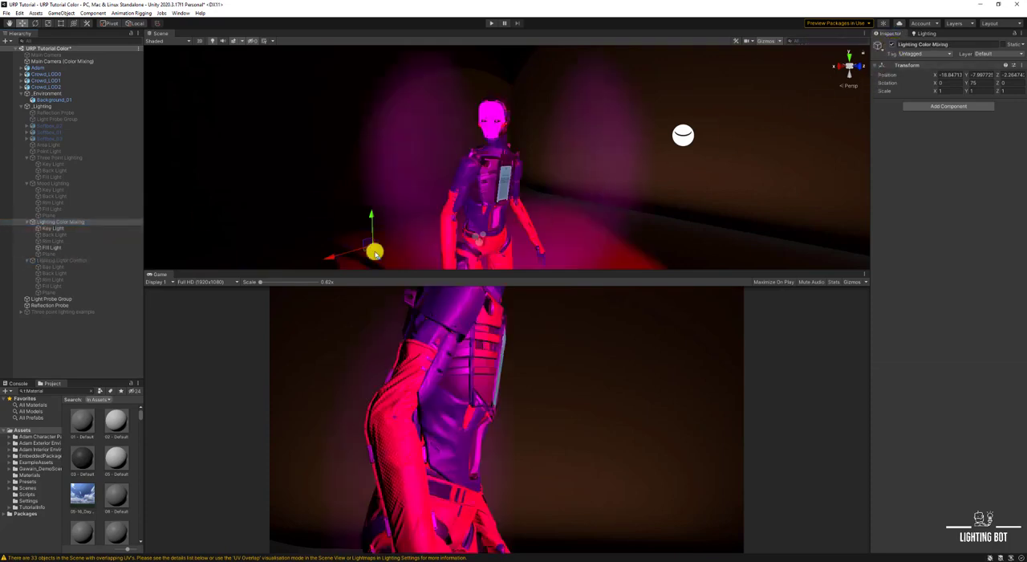
{"action": "left_click", "coordinate": [44, 228]}
{"action": "left_click", "coordinate": [50, 247]}
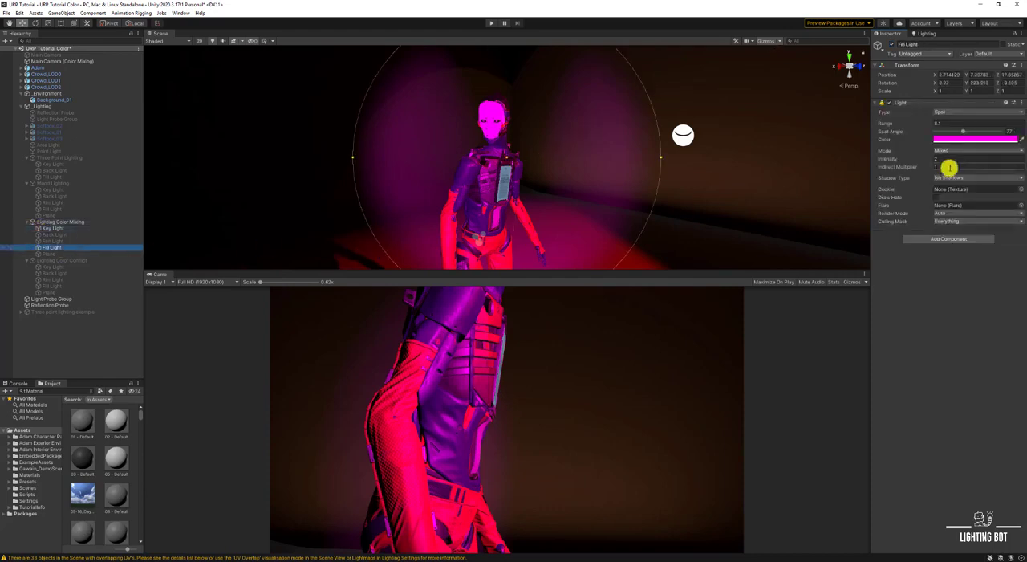
{"action": "left_click", "coordinate": [967, 140]}
{"action": "left_click_drag", "start_coordinate": [956, 225], "coordinate": [957, 233]}
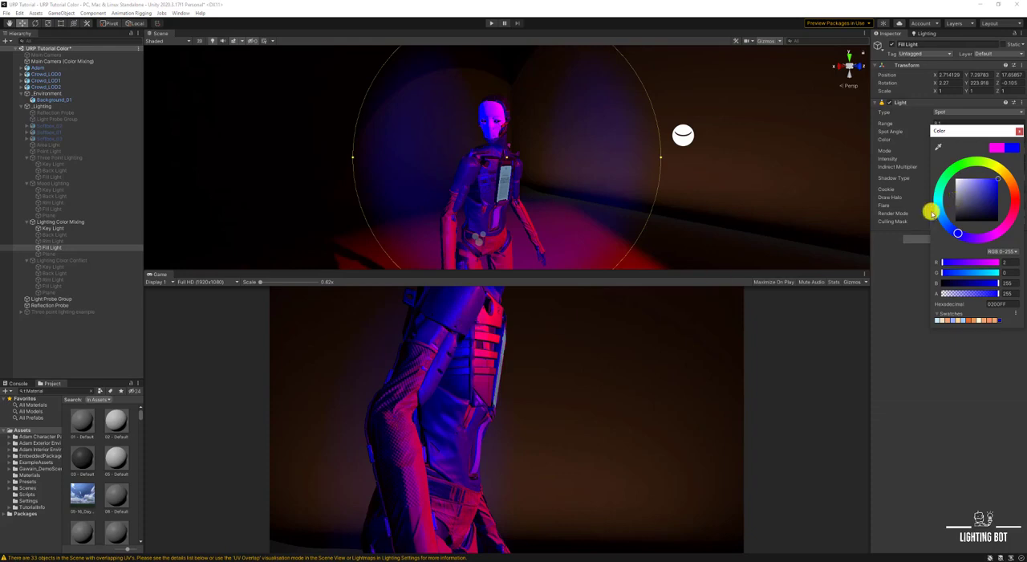
{"action": "left_click_drag", "start_coordinate": [999, 201], "coordinate": [901, 145]}
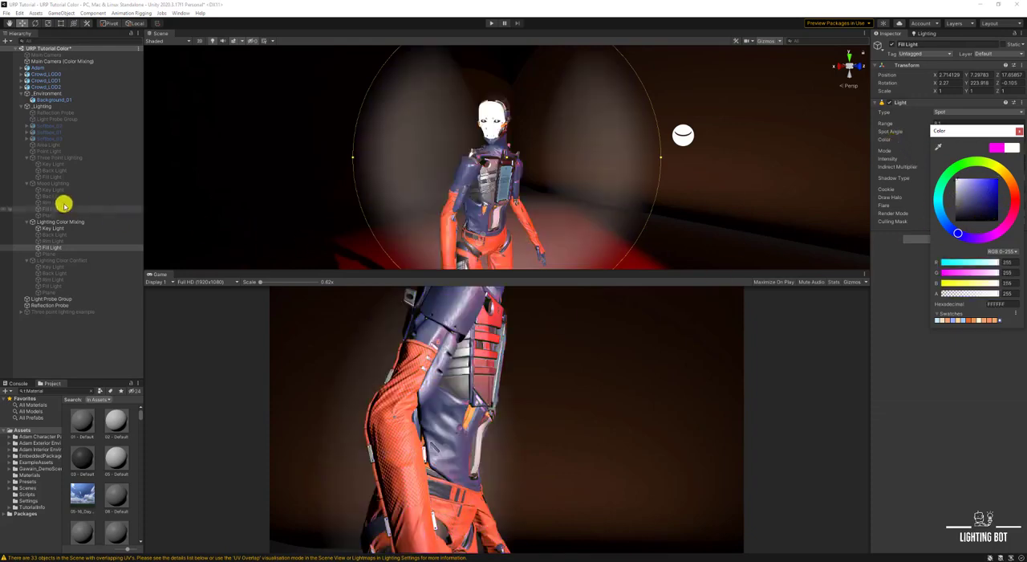
- Set the mixing rig's Key Light colour from red to white (FFFFFF)
{"action": "left_click", "coordinate": [66, 230]}
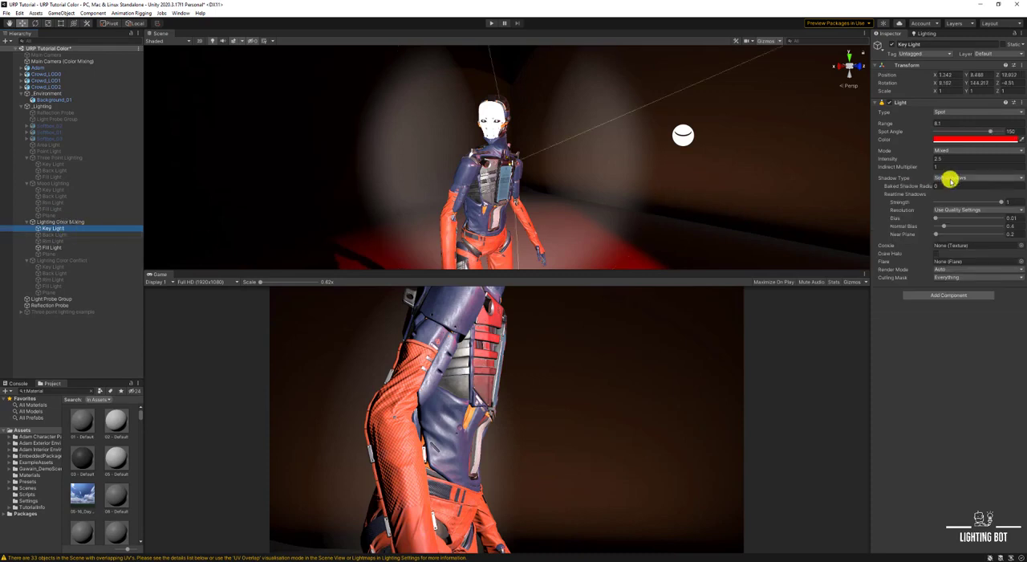
{"action": "left_click", "coordinate": [951, 141]}
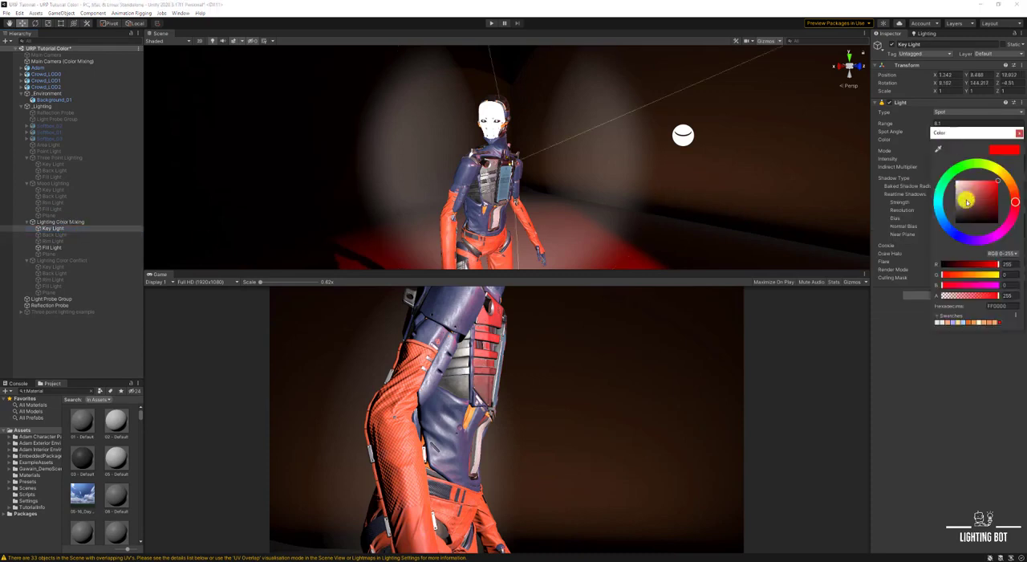
{"action": "left_click_drag", "start_coordinate": [967, 201], "coordinate": [912, 142]}
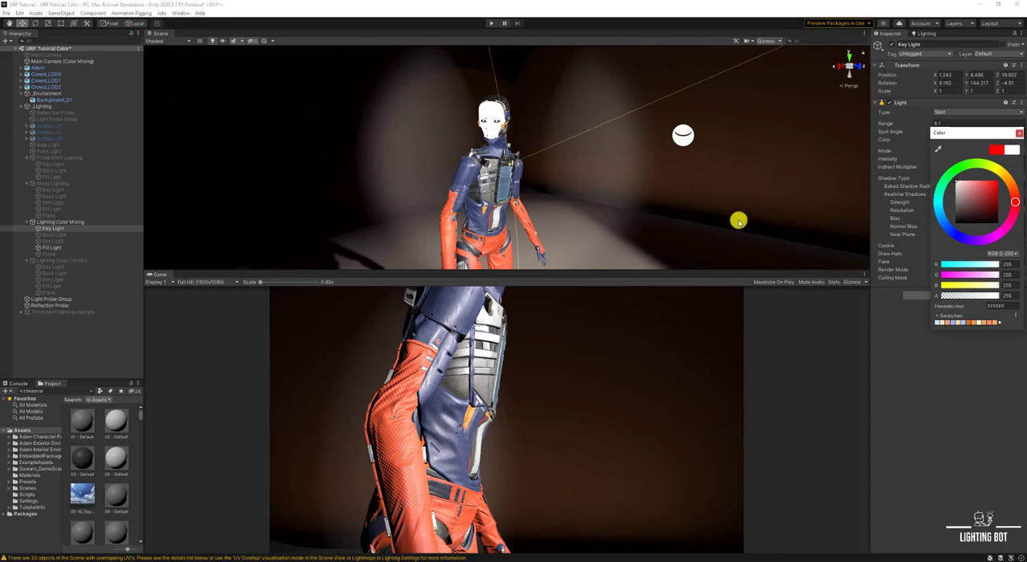
{"action": "left_click", "coordinate": [108, 221]}
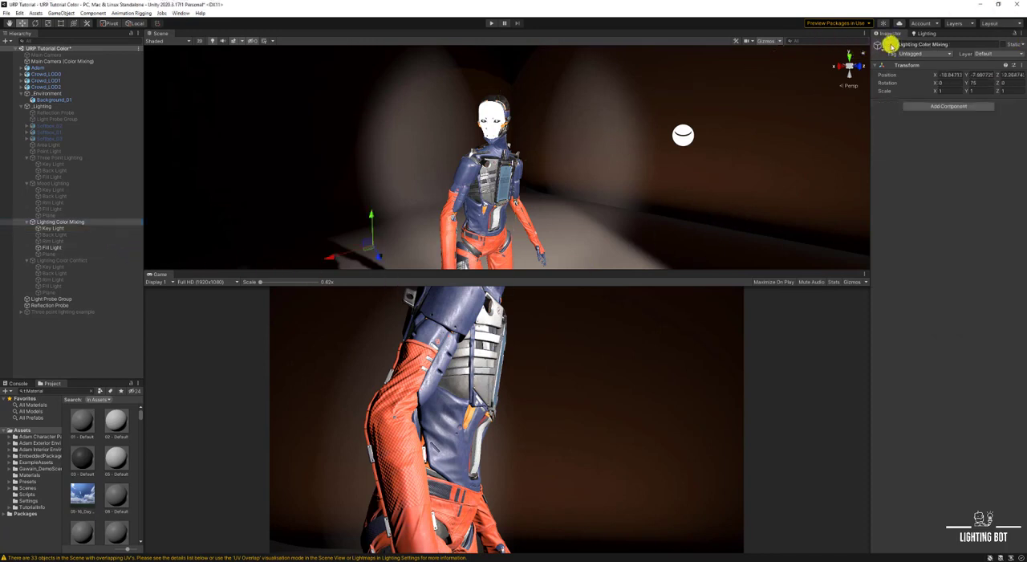
- Deactivate Lighting Color Mixing and activate Lighting Color Conflict
{"action": "left_click", "coordinate": [886, 45]}
{"action": "left_click", "coordinate": [141, 259]}
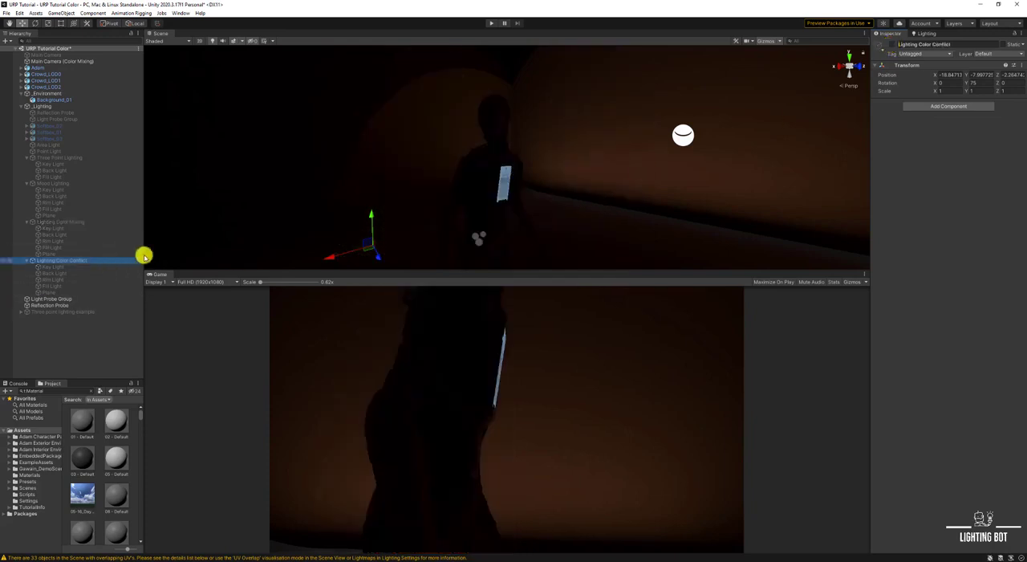
{"action": "left_click", "coordinate": [885, 46]}
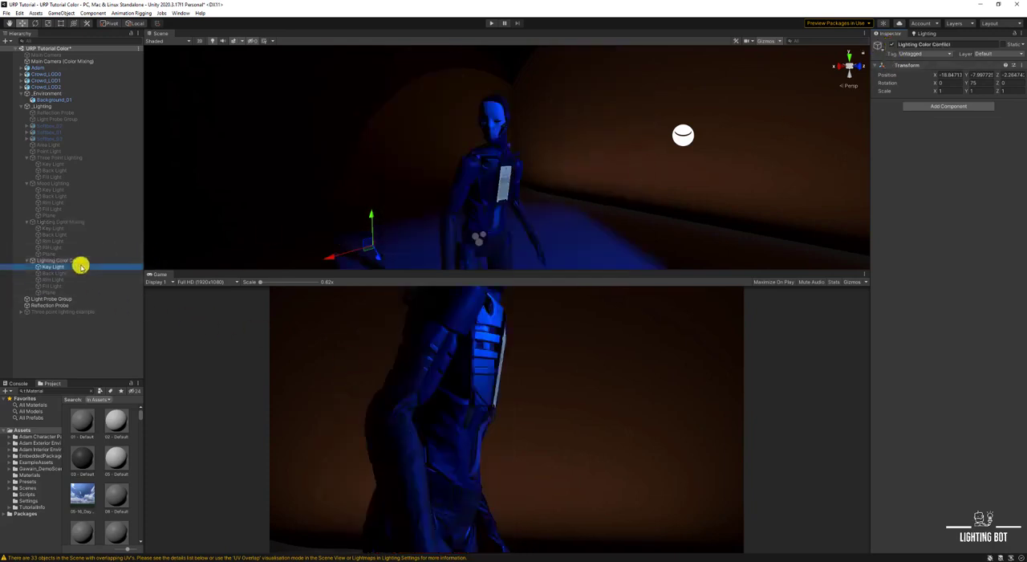
- Retint the conflict Key Light by setting white, then sampling dark blue and dark red
{"action": "left_click", "coordinate": [977, 142]}
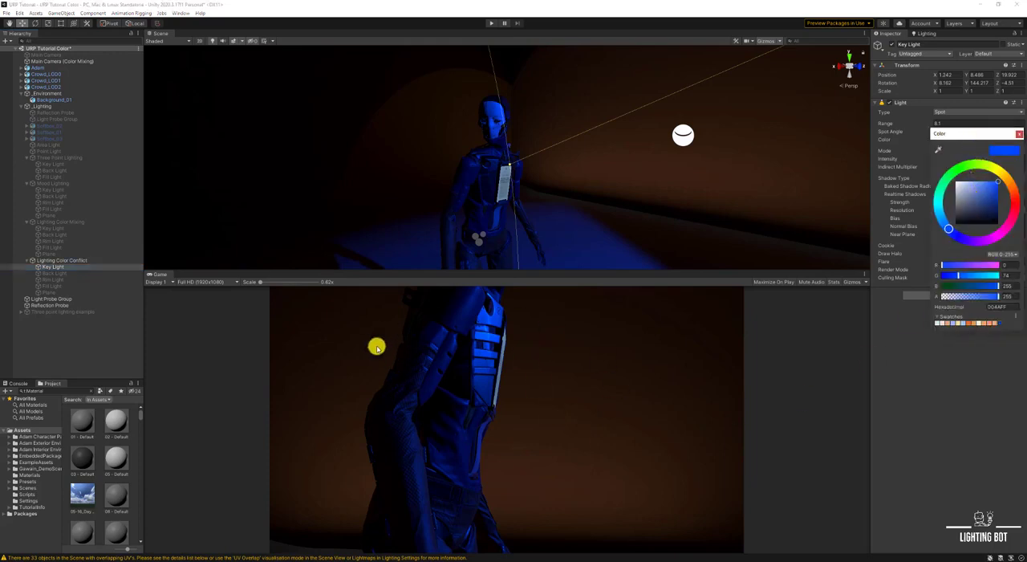
{"action": "left_click_drag", "start_coordinate": [982, 193], "coordinate": [911, 149]}
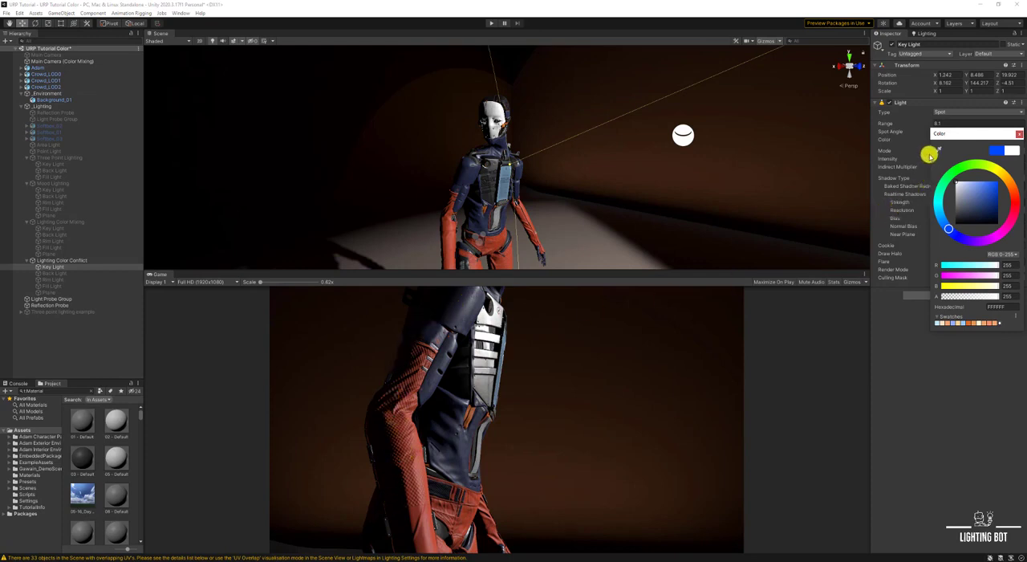
{"action": "left_click", "coordinate": [938, 149]}
{"action": "left_click", "coordinate": [466, 315]}
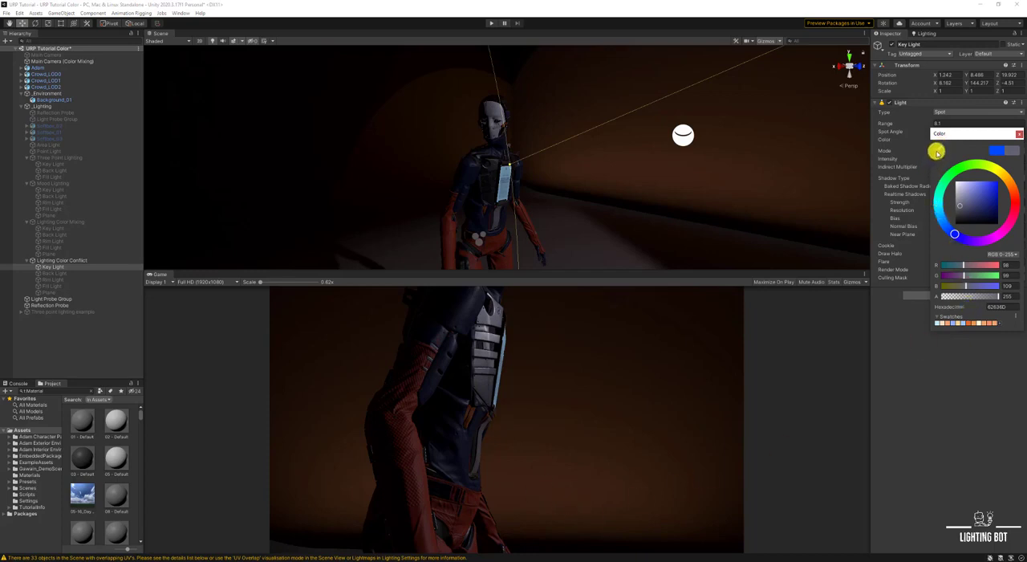
{"action": "left_click", "coordinate": [936, 152]}
{"action": "left_click", "coordinate": [398, 418]}
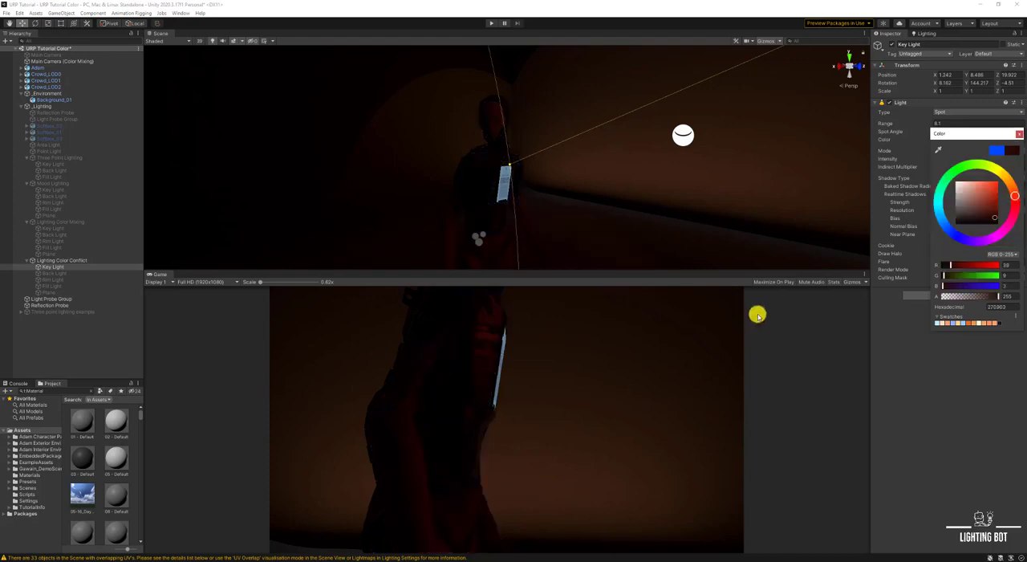
- Cycle the conflict Key Light through pink, cyan and orange, then return it to white
{"action": "left_click", "coordinate": [976, 183]}
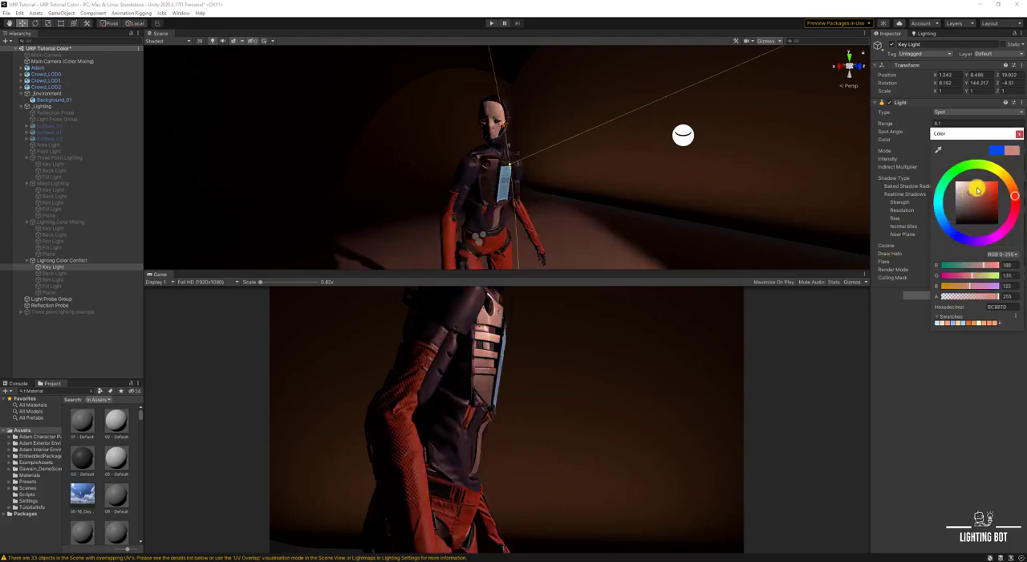
{"action": "mouse_move", "coordinate": [975, 183]}
{"action": "left_mouse_down"}
{"action": "mouse_move", "coordinate": [941, 221]}
{"action": "mouse_move", "coordinate": [1002, 244]}
{"action": "mouse_move", "coordinate": [1006, 186]}
{"action": "left_mouse_up"}
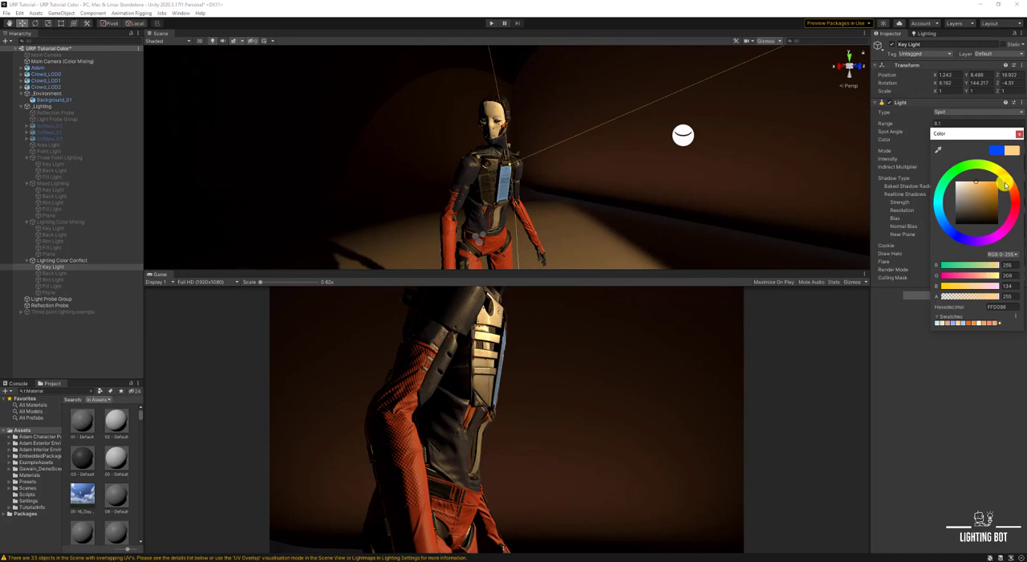
{"action": "left_click_drag", "start_coordinate": [1010, 178], "coordinate": [1007, 179]}
{"action": "left_click", "coordinate": [940, 197]}
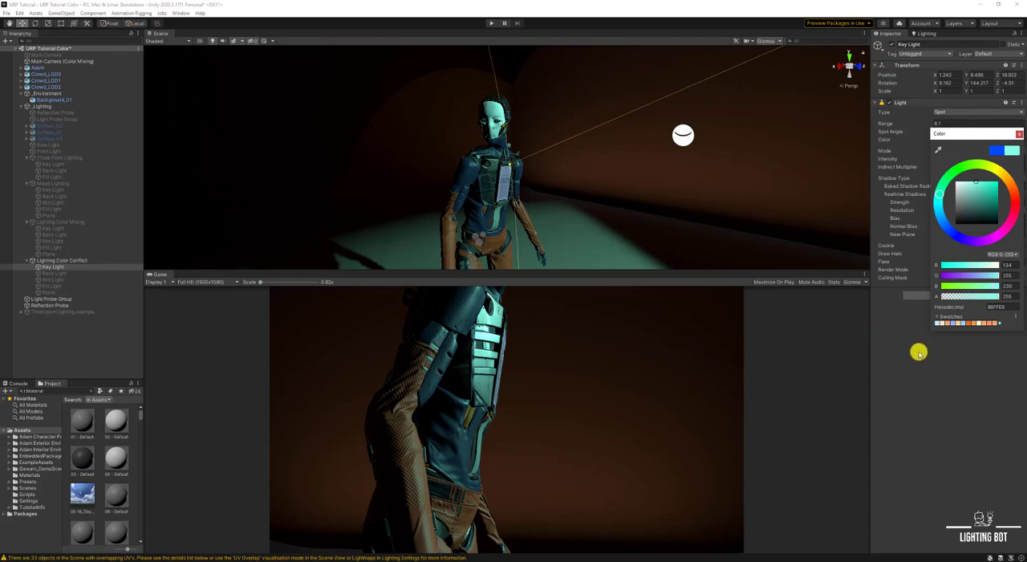
{"action": "left_click_drag", "start_coordinate": [975, 186], "coordinate": [952, 183]}
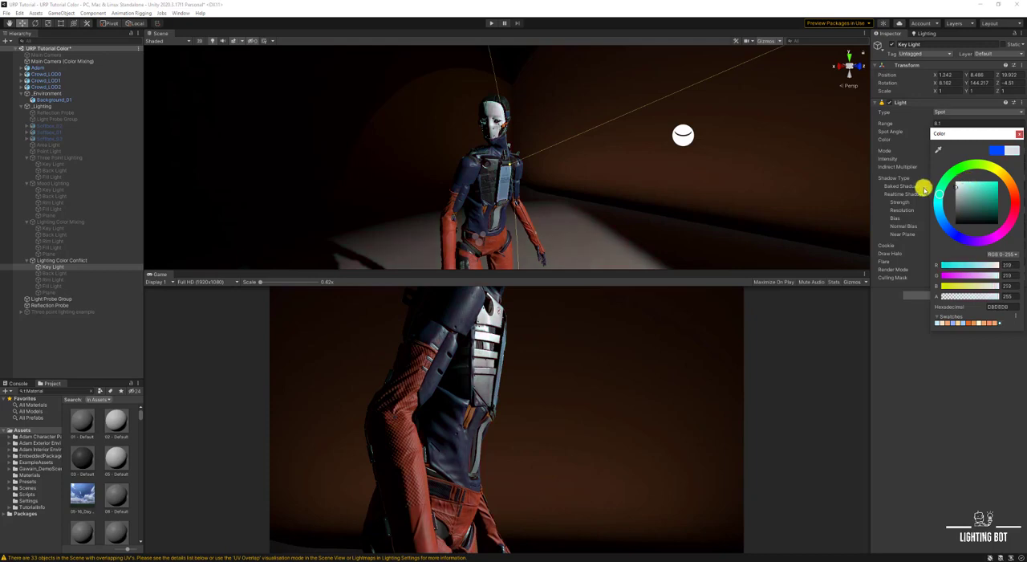
{"action": "left_click", "coordinate": [973, 186]}
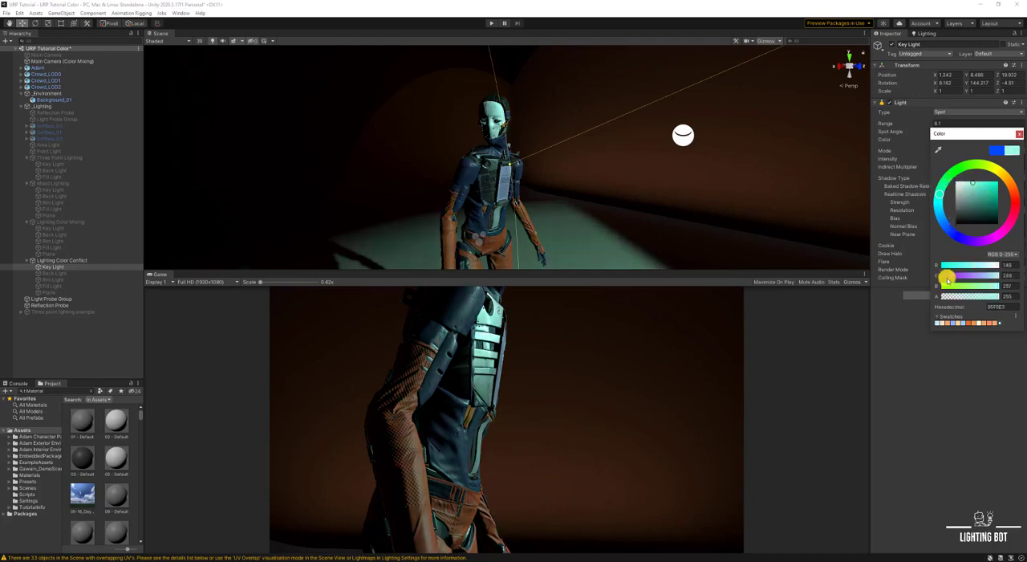
{"action": "left_click_drag", "start_coordinate": [1003, 183], "coordinate": [1010, 179]}
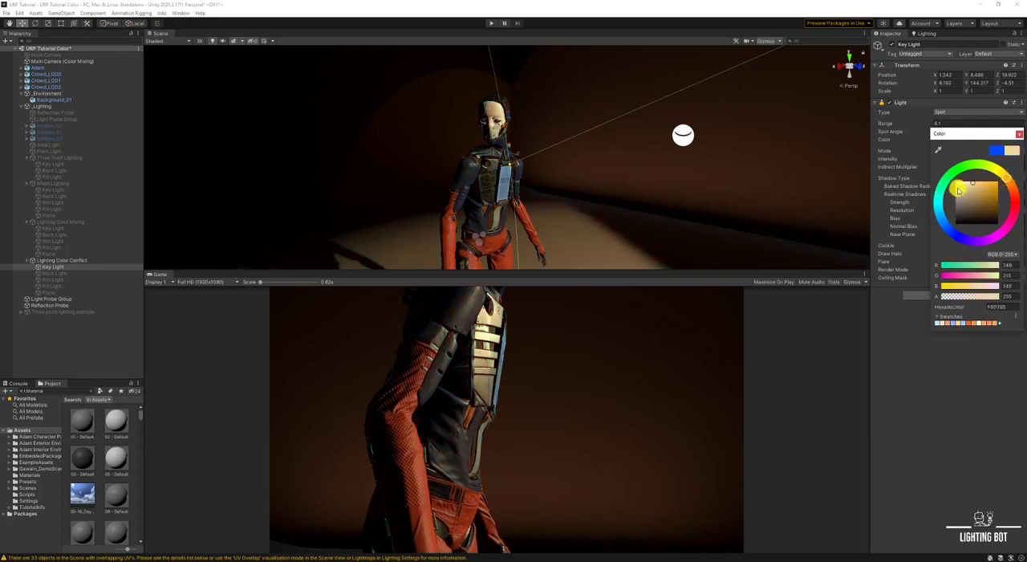
{"action": "left_click_drag", "start_coordinate": [959, 186], "coordinate": [952, 197]}
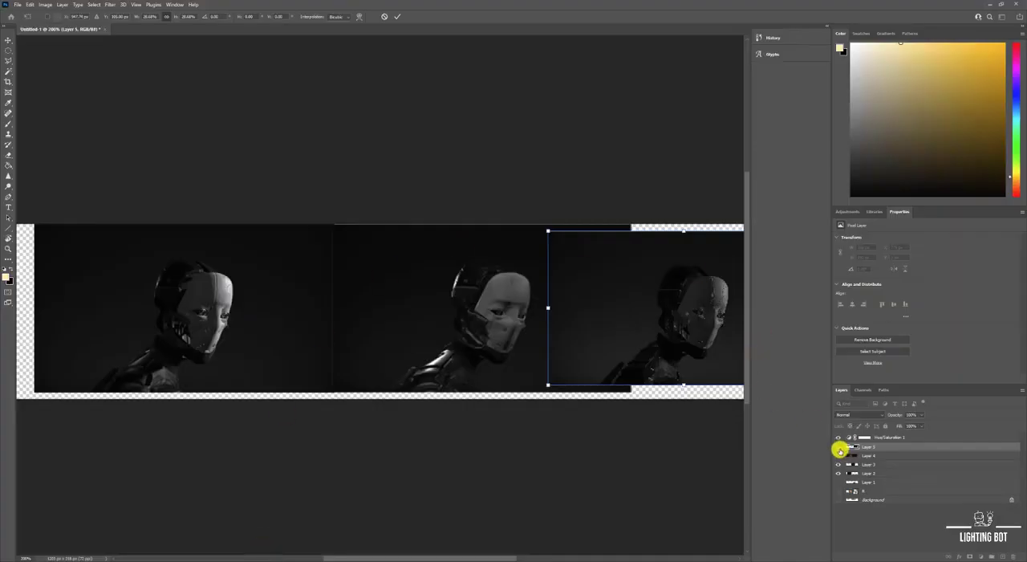
- Hide the robot render layers, show the grey value circles, and toggle Hue/Saturation 1
{"action": "left_click_drag", "start_coordinate": [838, 450], "coordinate": [838, 489]}
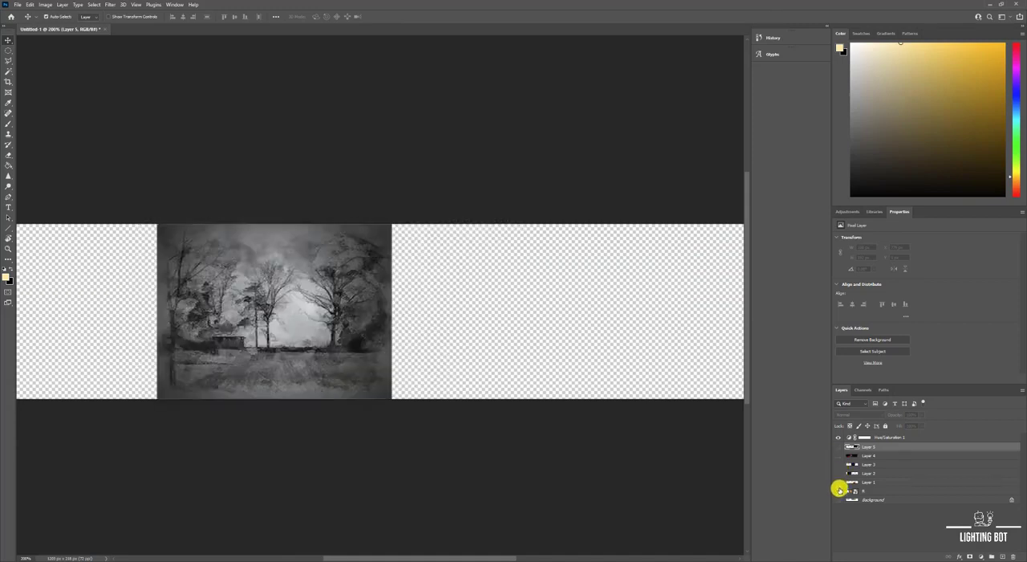
{"action": "left_click", "coordinate": [837, 485]}
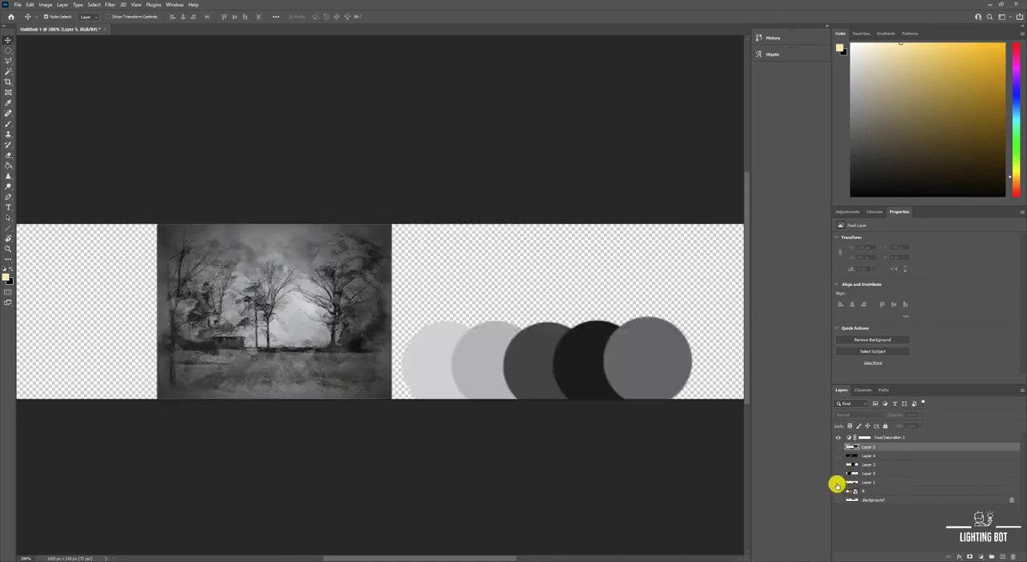
{"action": "left_click", "coordinate": [837, 438]}
{"action": "left_click", "coordinate": [836, 438]}
{"action": "left_click", "coordinate": [834, 438]}
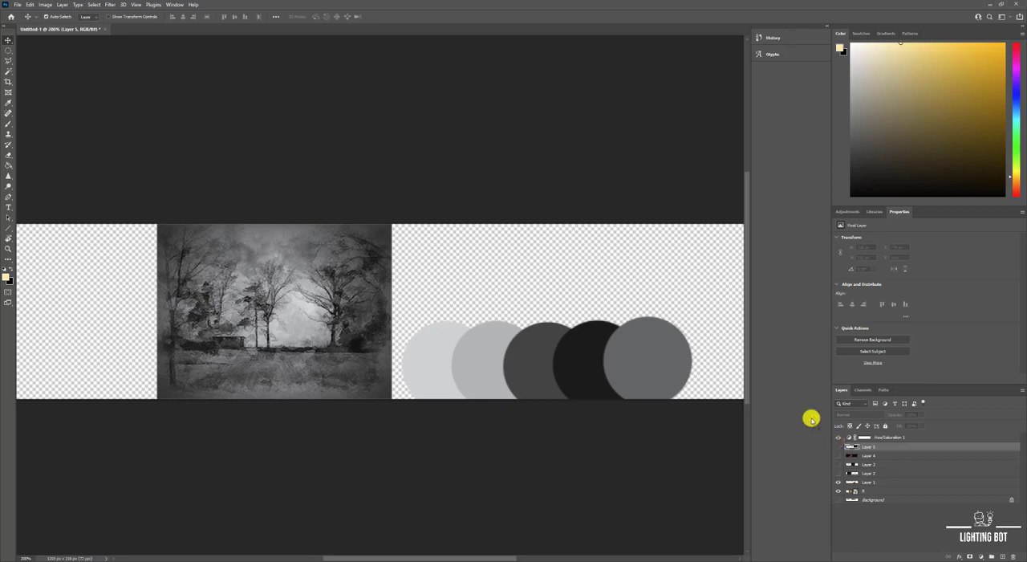